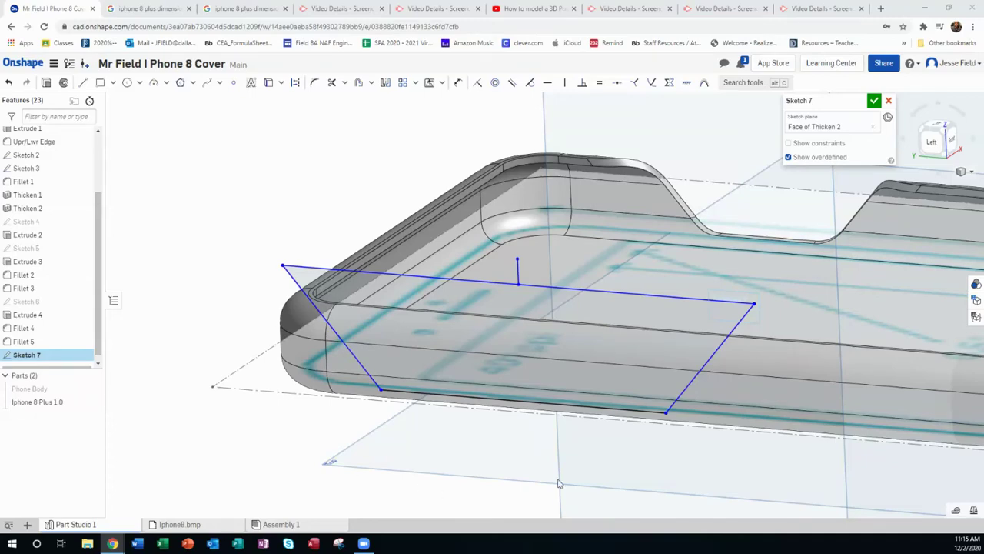
# - Finish the trapezoid sketch on the case's long side wall near the corner
pyautogui.scroll(-3, 465, 465)
pyautogui.scroll(3, 678, 448)
pyautogui.moveTo(513, 421)
pyautogui.mouseDown(button='right')
pyautogui.moveTo(474, 416)
pyautogui.moveTo(477, 396)
pyautogui.mouseUp(button='right')
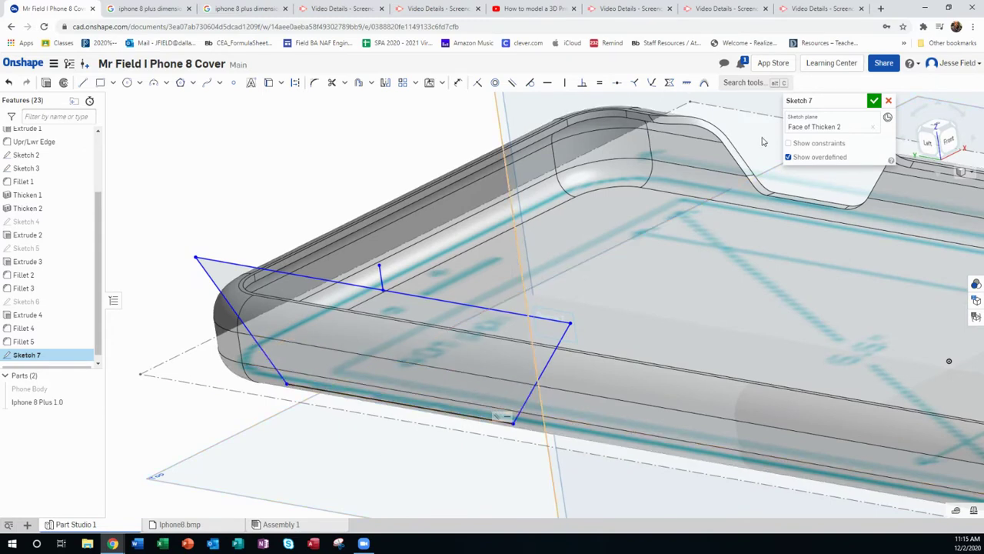
pyautogui.click(874, 101)
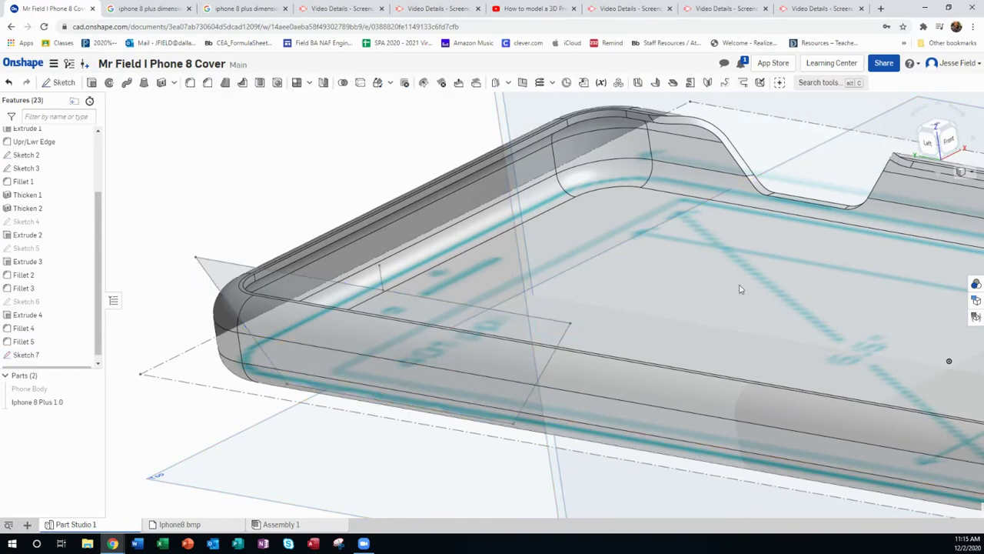
# - Extrude all regions of the side trapezoid sketch as a blind 1 in Remove cut through the case wall
pyautogui.click(446, 389)
pyautogui.click(446, 386)
pyautogui.click(454, 358)
pyautogui.moveTo(461, 401)
pyautogui.mouseDown(button='right')
pyautogui.moveTo(440, 406)
pyautogui.moveTo(452, 410)
pyautogui.moveTo(452, 401)
pyautogui.mouseUp(button='right')
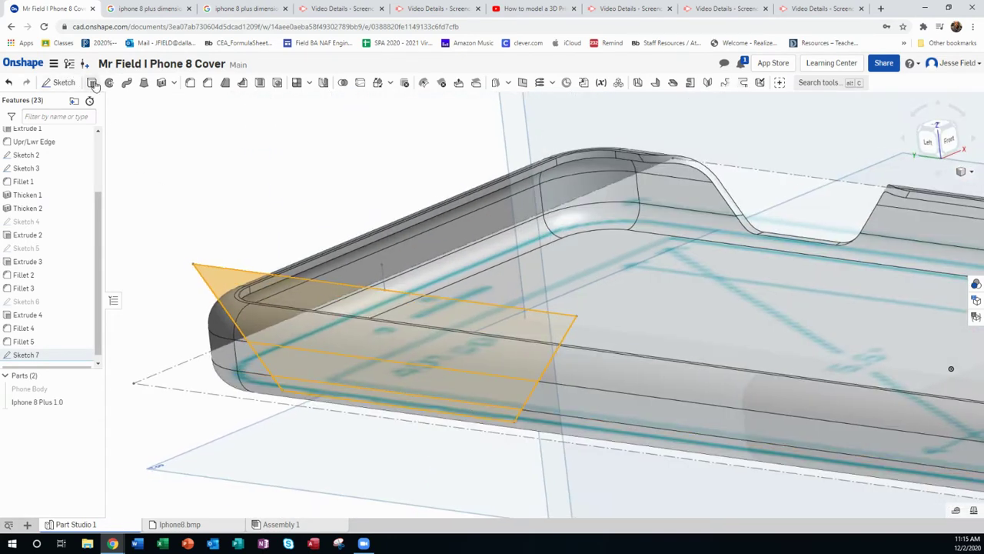
pyautogui.hotkey('shift', 'e')
pyautogui.click(816, 127)
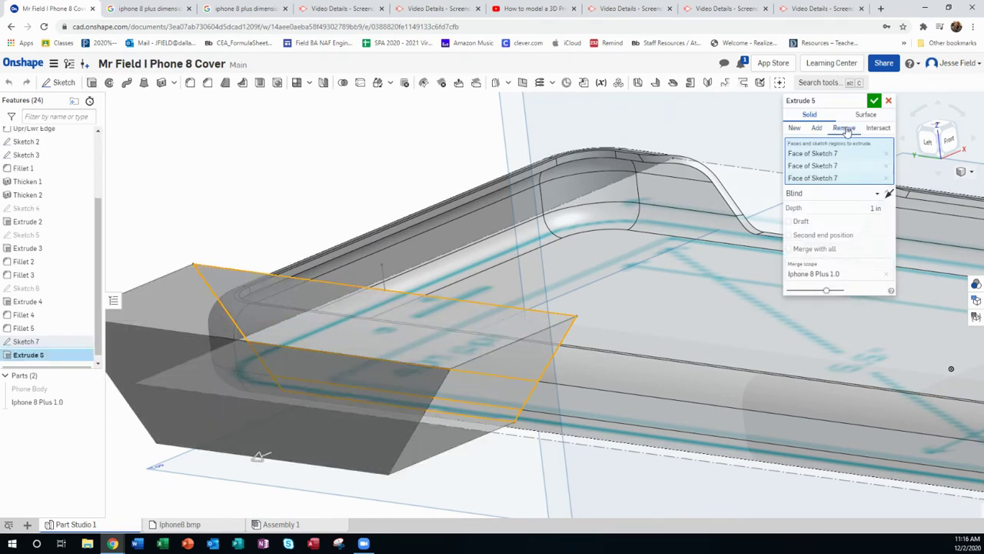
pyautogui.click(844, 128)
pyautogui.moveTo(540, 392)
pyautogui.mouseDown(button='right')
pyautogui.moveTo(529, 400)
pyautogui.moveTo(542, 403)
pyautogui.mouseUp(button='right')
pyautogui.click(874, 100)
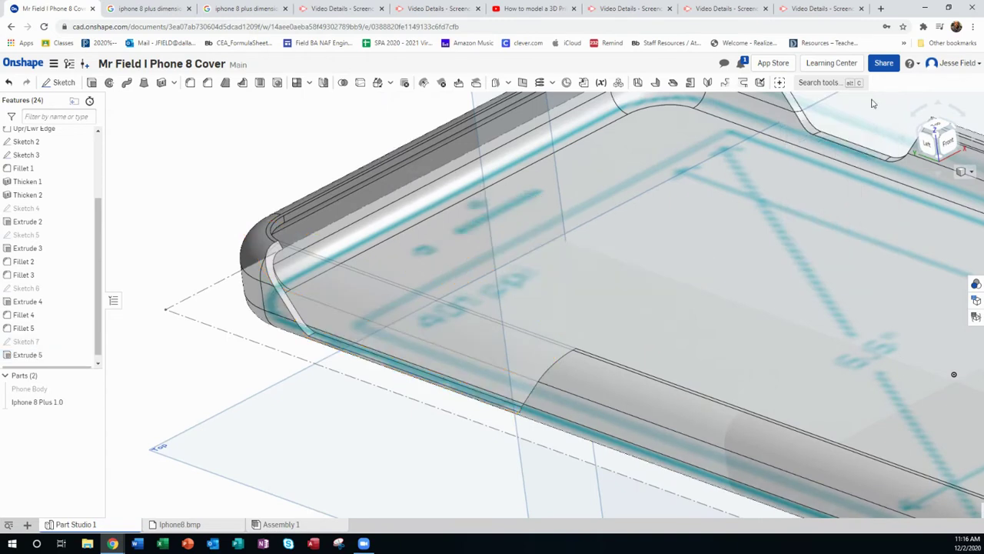
# - Fillet the two upper corner edges of the new side cutout with a 0.2 in radius
pyautogui.click(190, 83)
pyautogui.click(391, 339)
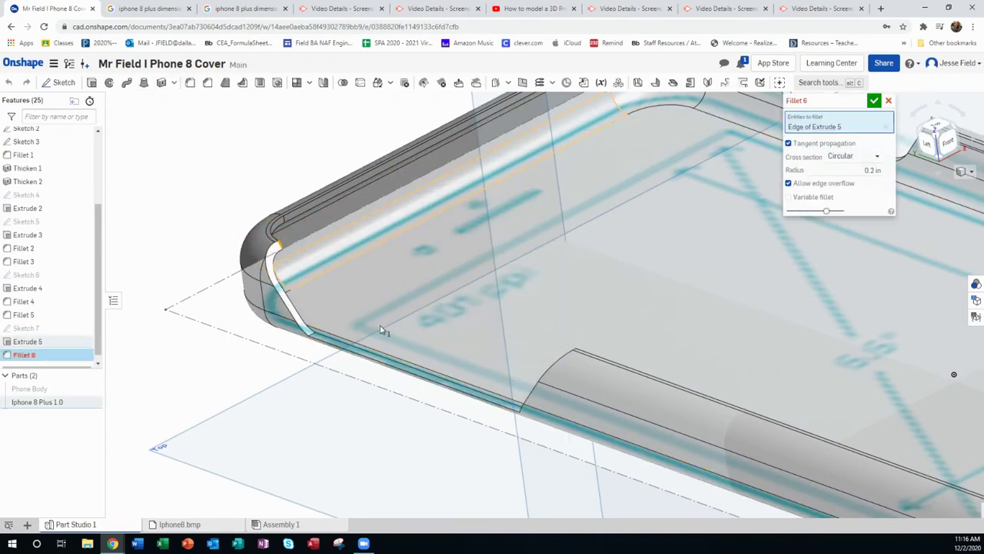
pyautogui.moveTo(461, 349); pyautogui.dragTo(648, 401, button='right')
pyautogui.scroll(5, 648, 401)
pyautogui.click(778, 385)
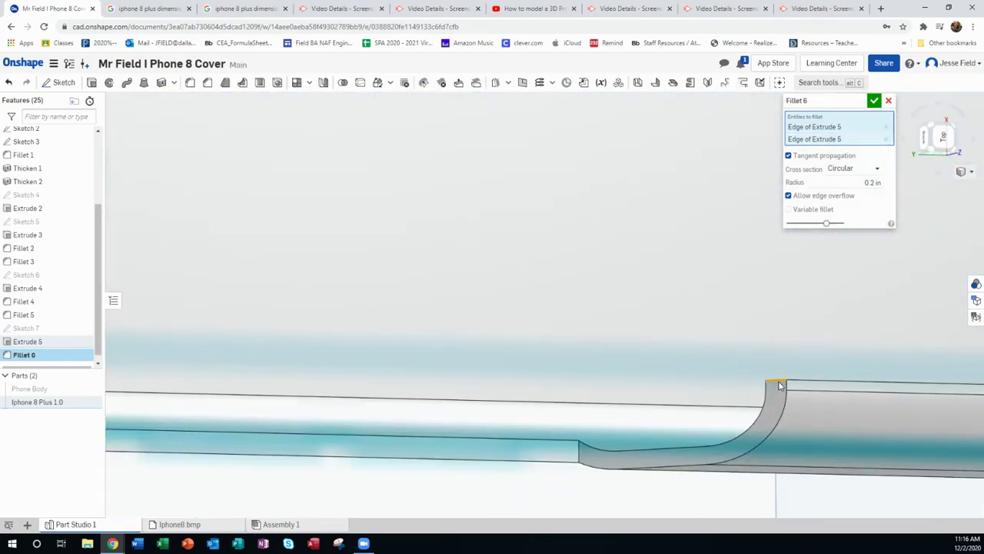
pyautogui.scroll(-5, 729, 389)
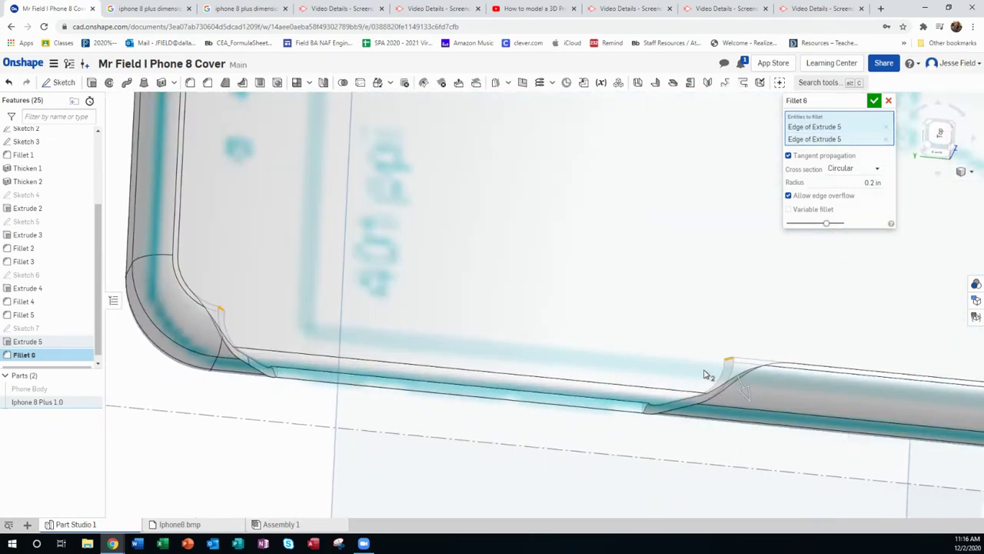
pyautogui.click(874, 101)
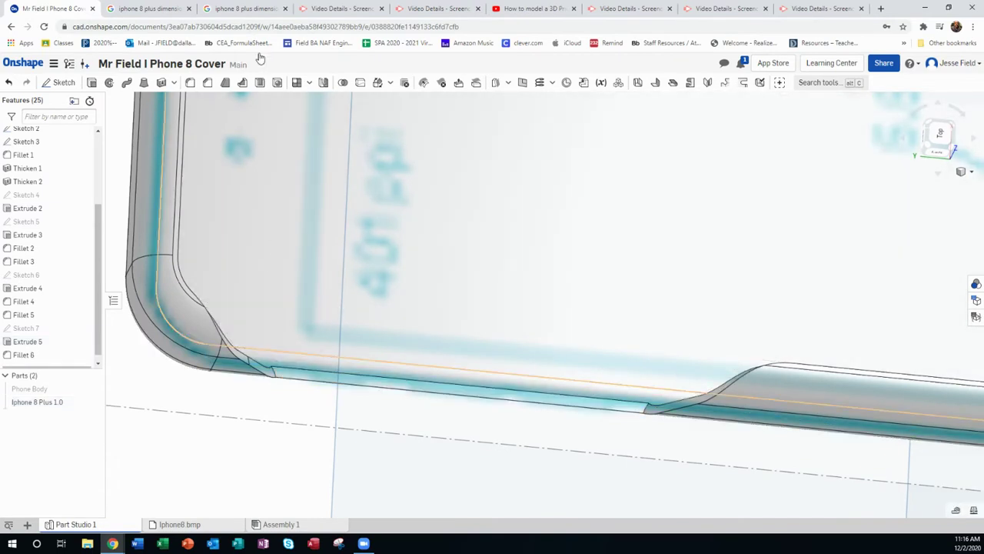
# - Fillet the two lower corner edges of the side cutout with a 0.2 in radius
pyautogui.click(190, 83)
pyautogui.scroll(5, 644, 415)
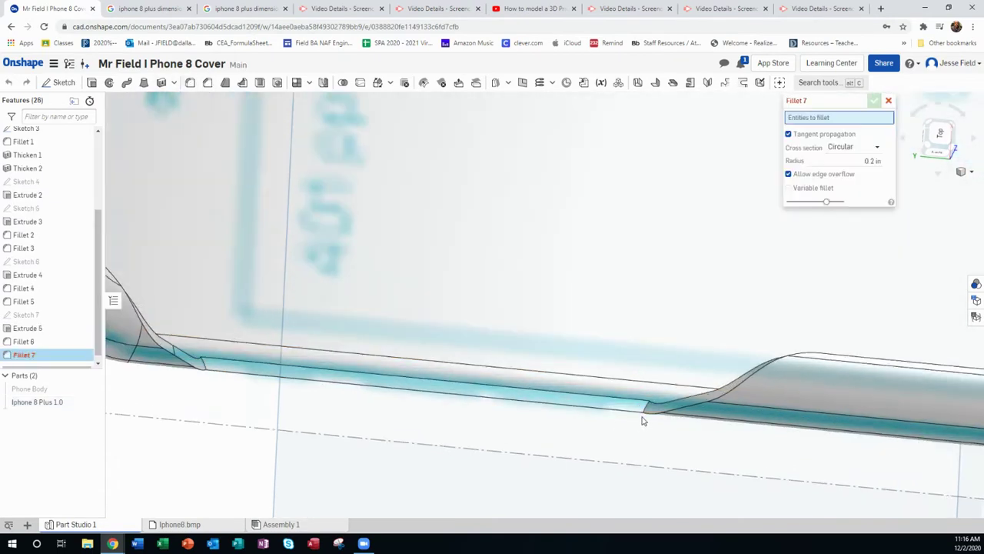
pyautogui.click(653, 407)
pyautogui.scroll(-5, 653, 407)
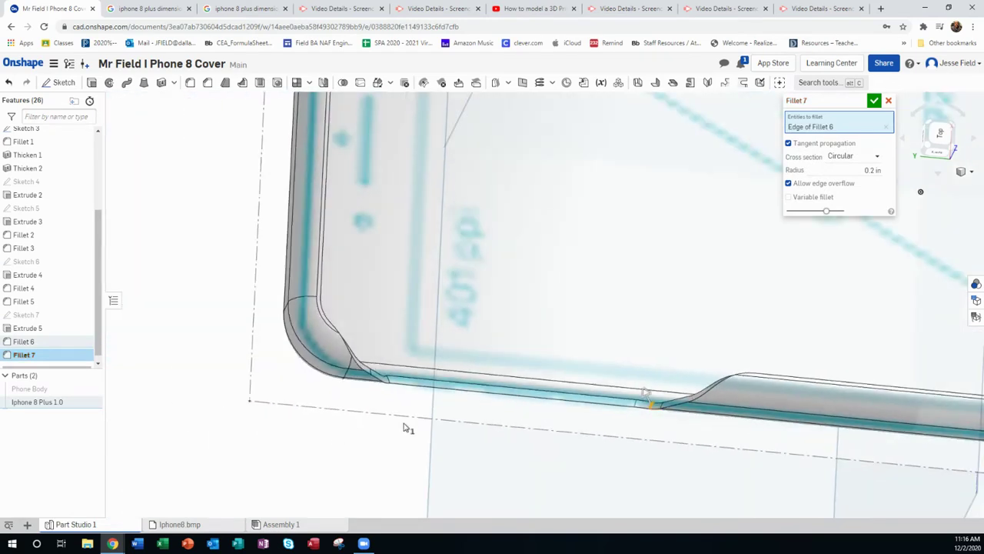
pyautogui.scroll(3, 373, 387)
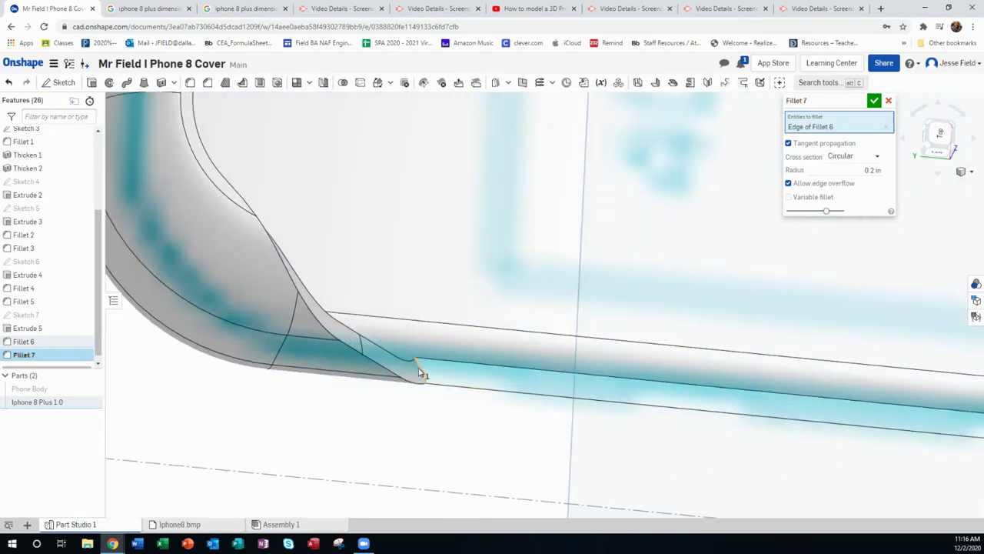
pyautogui.click(419, 373)
pyautogui.click(874, 100)
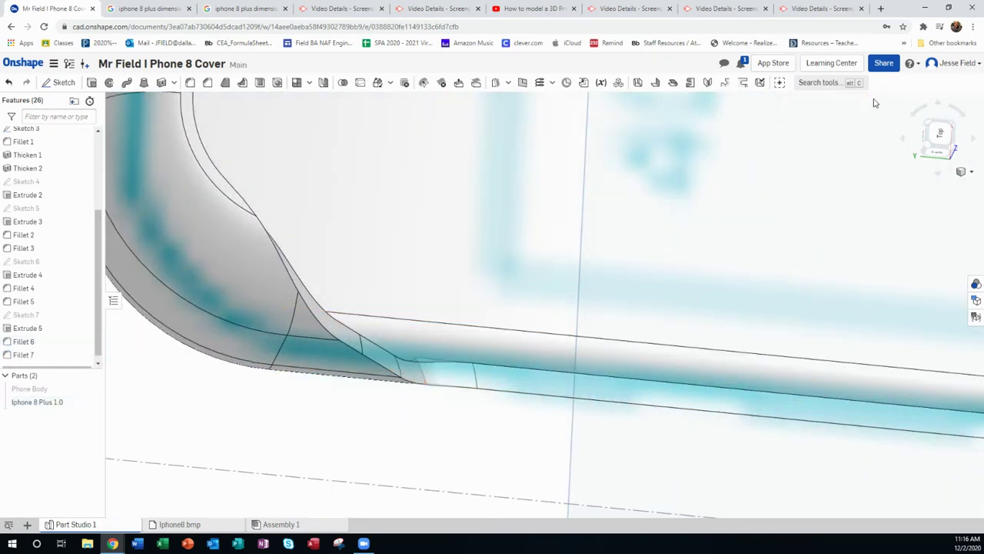
# - Examine the whole phone case from the bottom, top and sides
pyautogui.scroll(-6, 518, 438)
pyautogui.moveTo(649, 432); pyautogui.dragTo(373, 321, button='right')
pyautogui.scroll(-3, 592, 419)
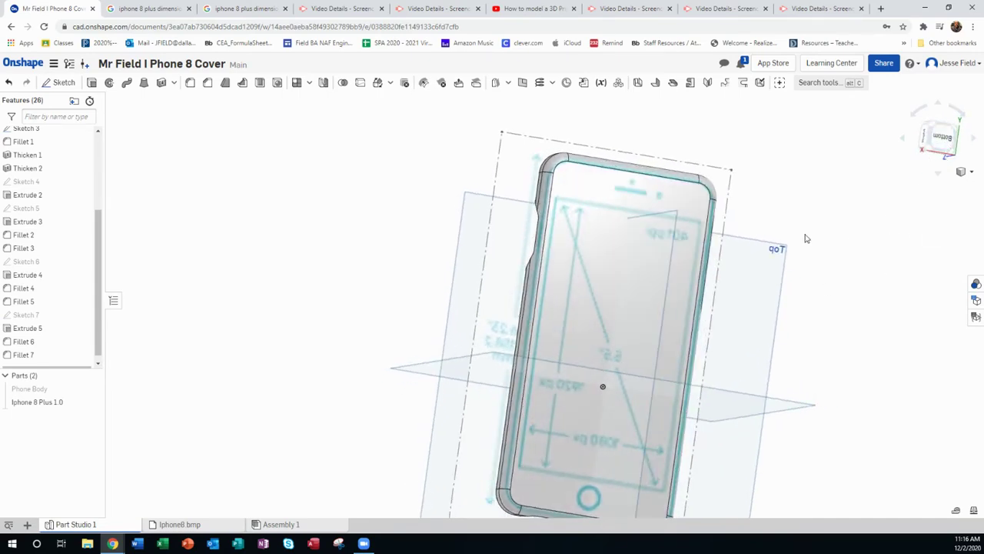
pyautogui.click(935, 144)
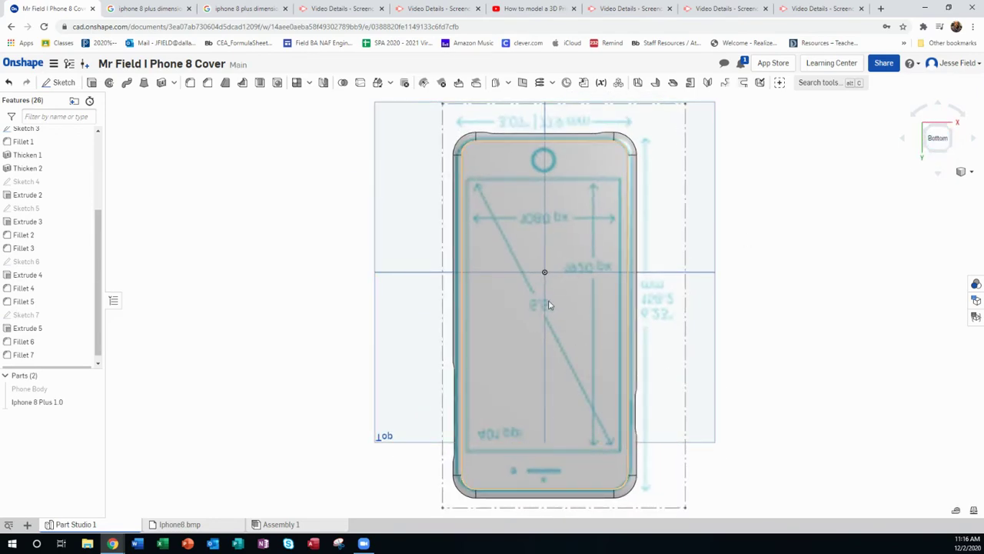
pyautogui.moveTo(549, 306); pyautogui.dragTo(582, 129, button='right')
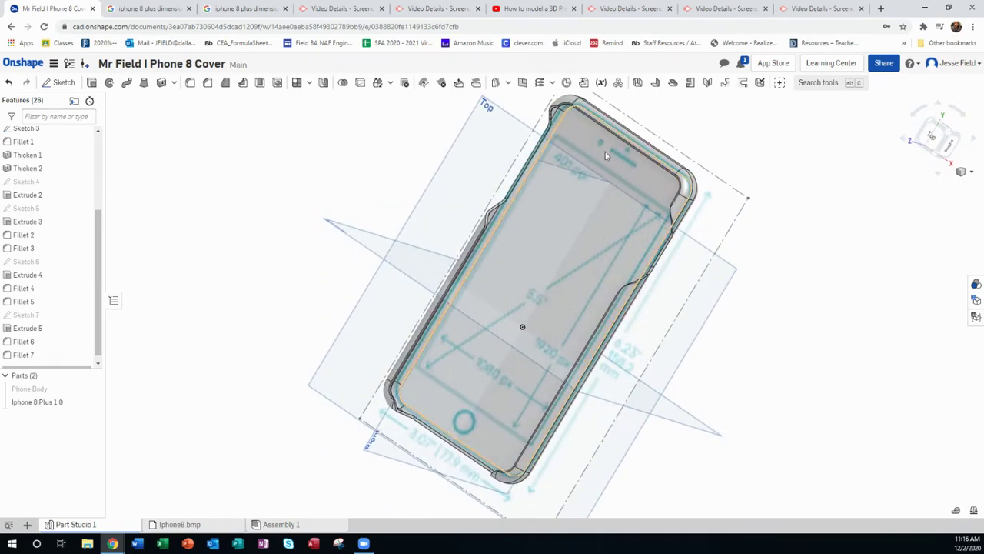
pyautogui.moveTo(582, 179); pyautogui.dragTo(626, 128, button='right')
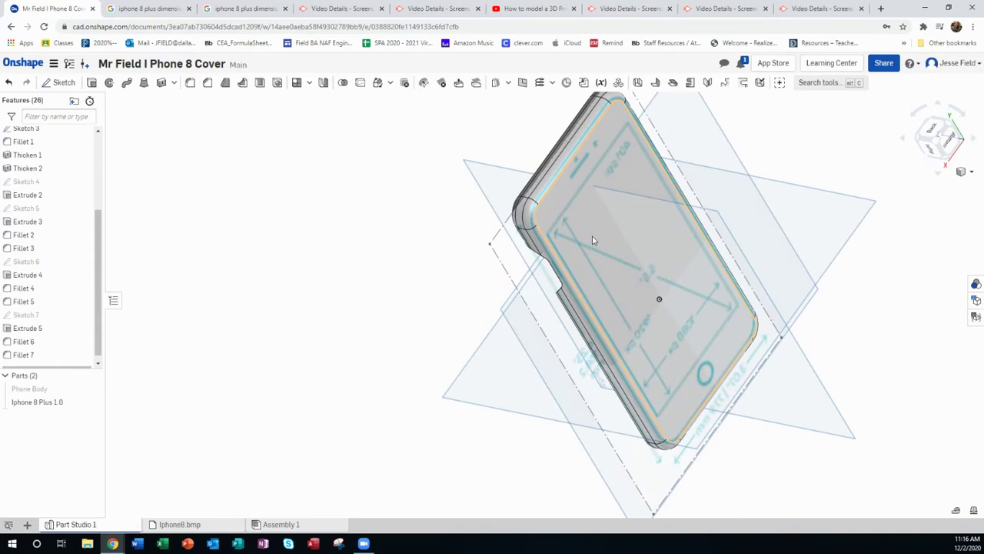
pyautogui.moveTo(592, 240); pyautogui.dragTo(708, 191, button='right')
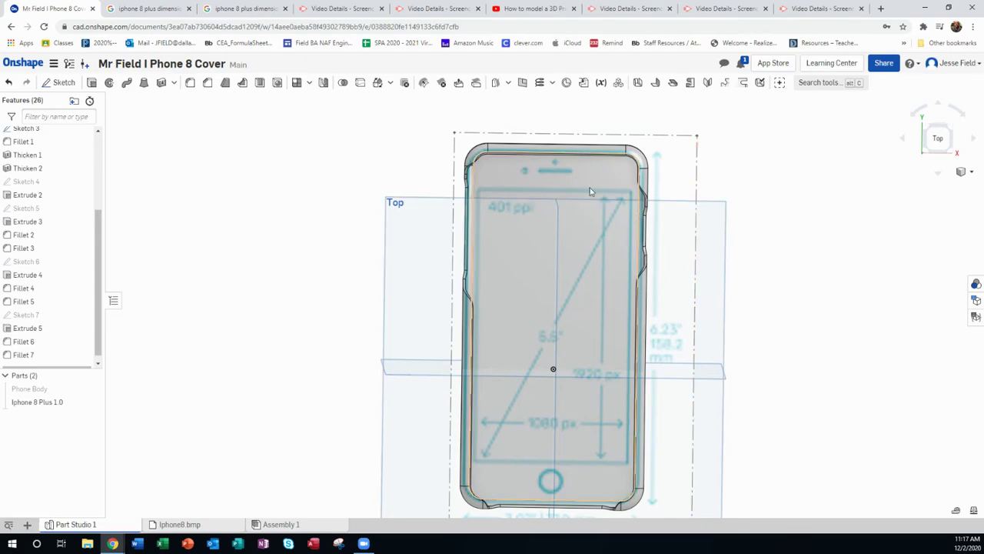
# - Start a new sketch on the outer back face of the case
pyautogui.moveTo(575, 188); pyautogui.dragTo(619, 181, button='right')
pyautogui.click(617, 180)
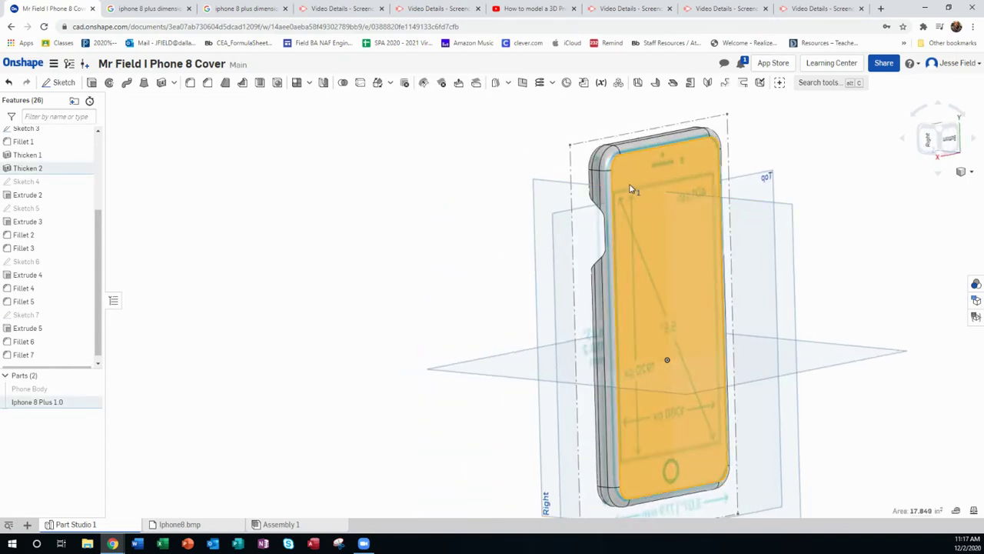
pyautogui.rightClick(631, 189)
pyautogui.click(670, 213)
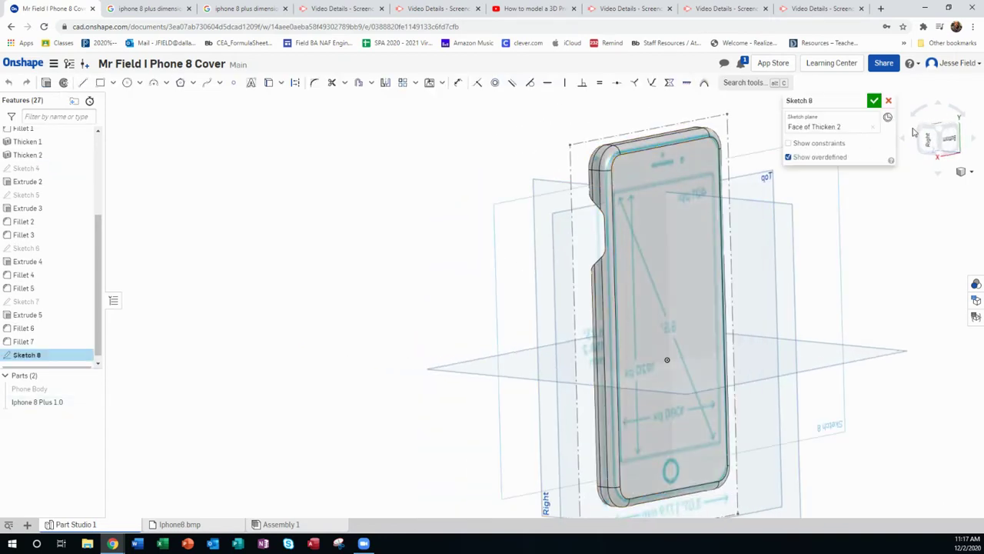
# - Sketch a corner rectangle about 1.00 in wide and 0.45 in high near the upper corner of the back face, beside the speaker mark
pyautogui.click(952, 142)
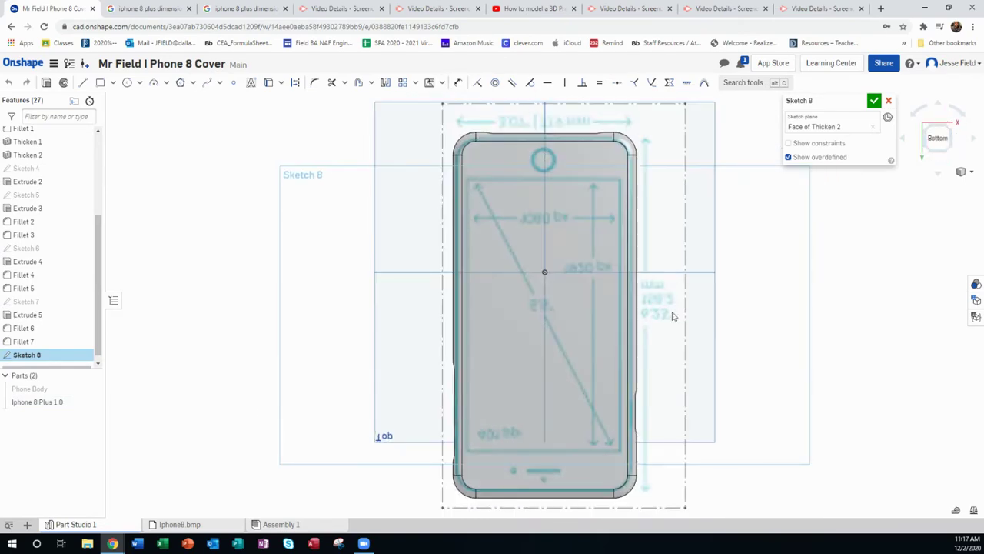
pyautogui.moveTo(530, 332); pyautogui.dragTo(603, 236, button='right')
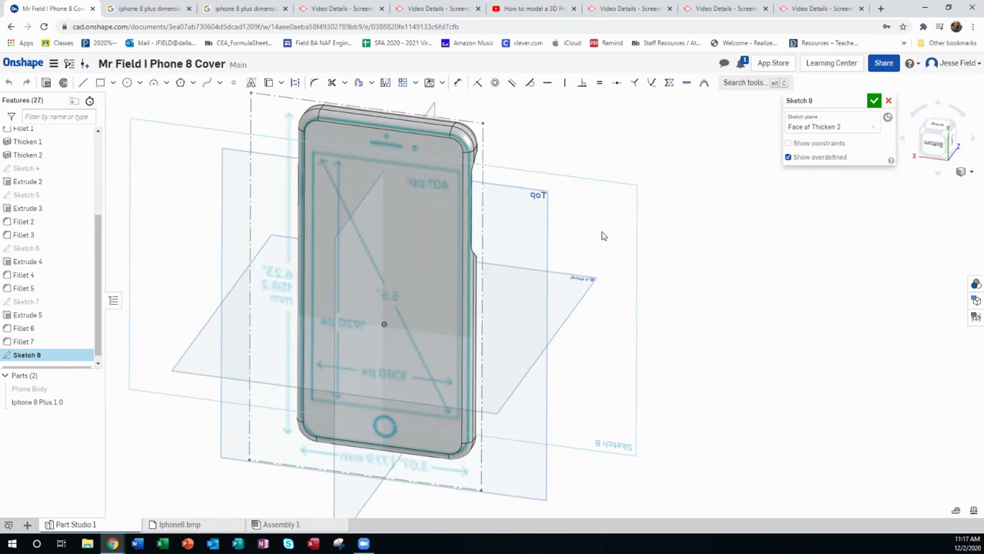
pyautogui.click(940, 146)
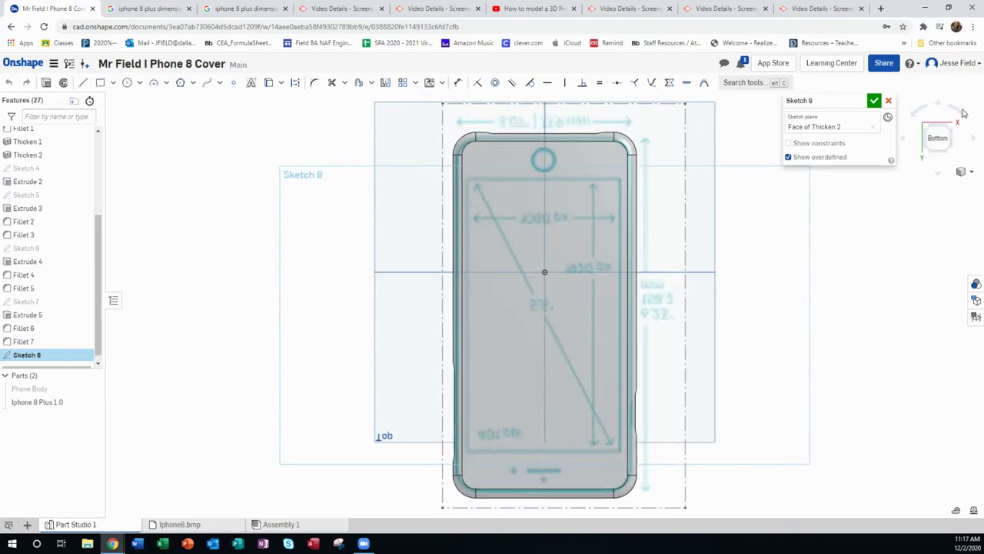
pyautogui.click(963, 114)
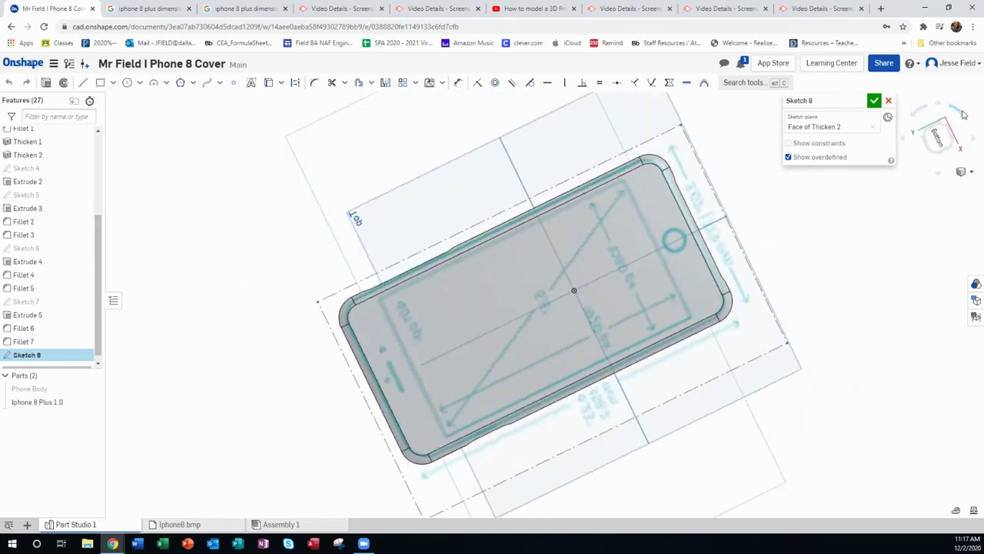
pyautogui.click(964, 115)
pyautogui.click(963, 115)
pyautogui.click(963, 115)
pyautogui.click(963, 115)
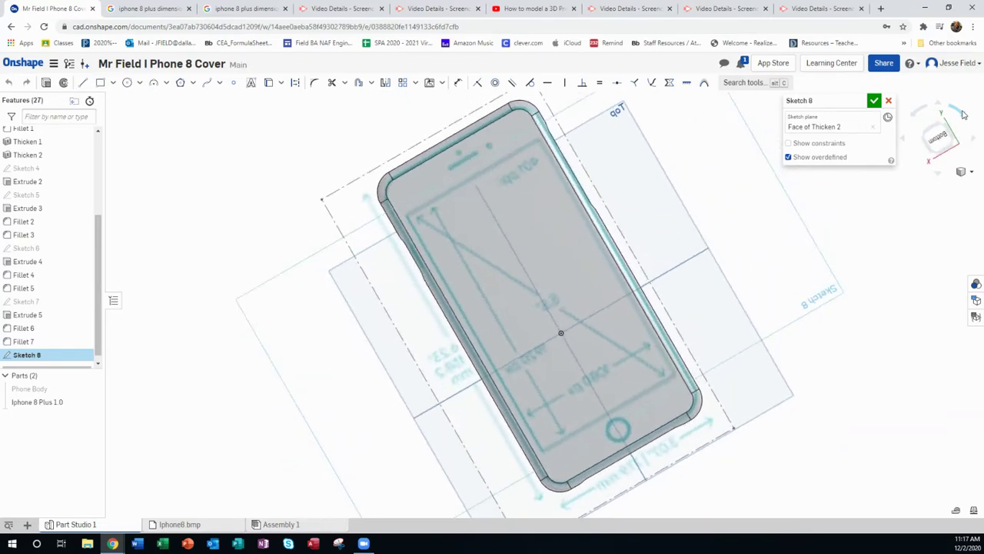
pyautogui.click(963, 114)
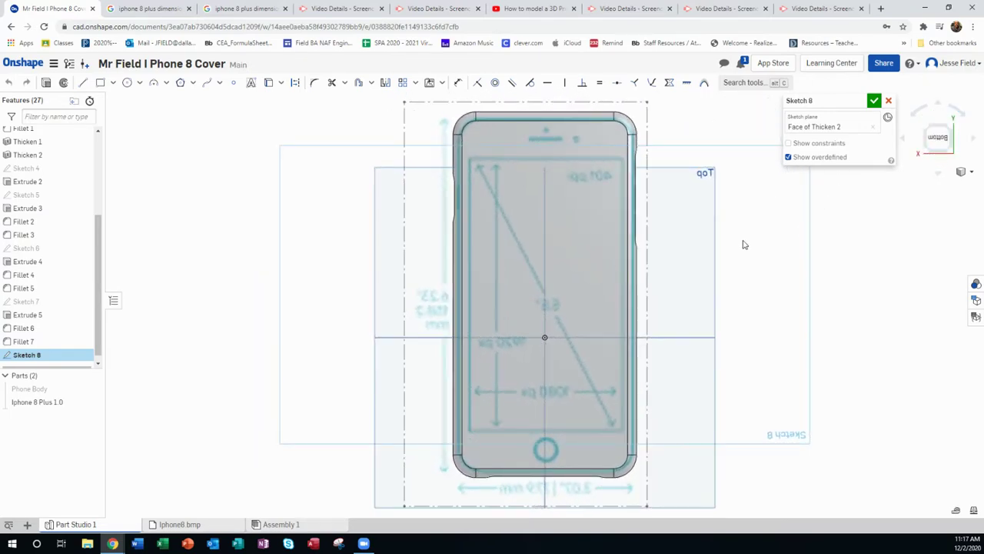
pyautogui.scroll(-2, 744, 244)
pyautogui.scroll(4, 576, 159)
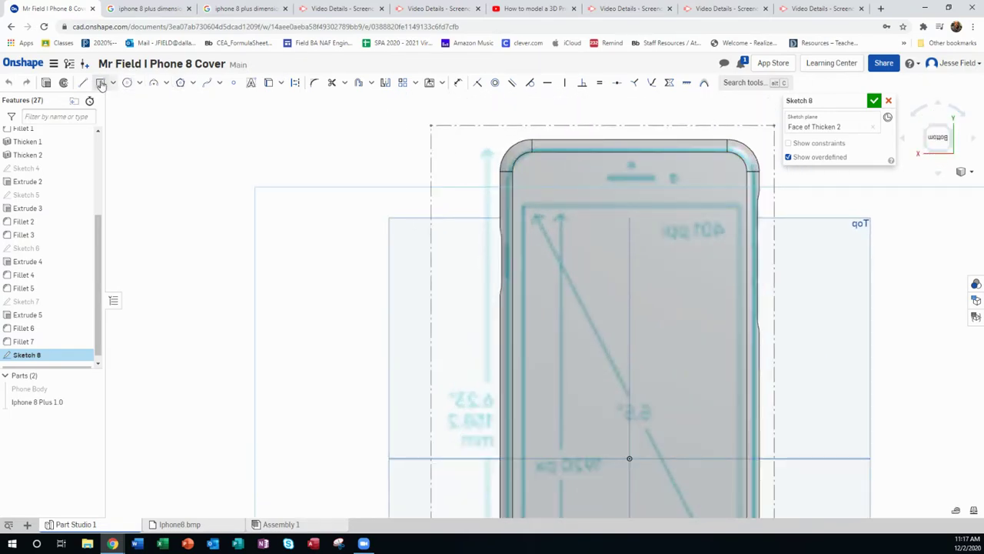
pyautogui.click(101, 83)
pyautogui.click(526, 169)
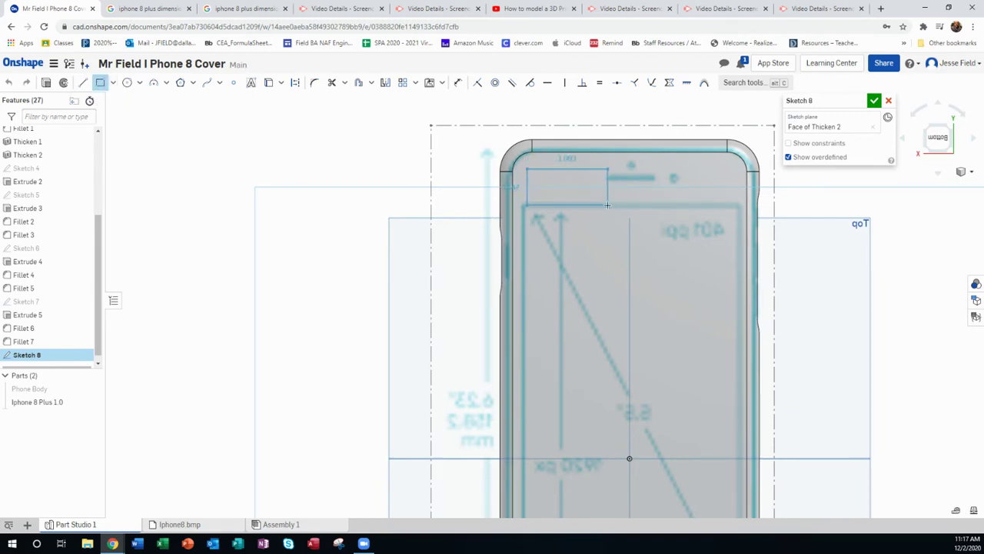
pyautogui.click(608, 205)
pyautogui.scroll(3, 575, 163)
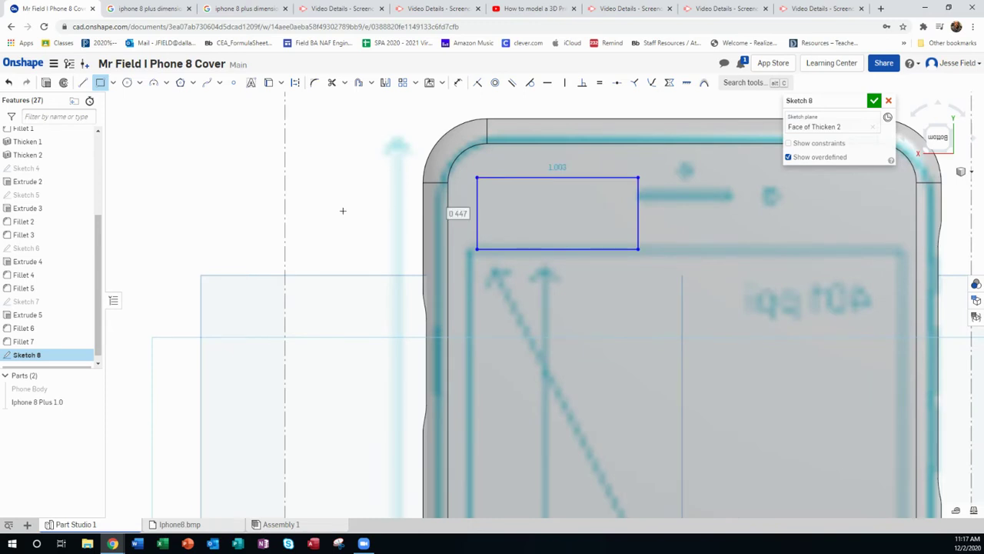
pyautogui.scroll(-1, 341, 211)
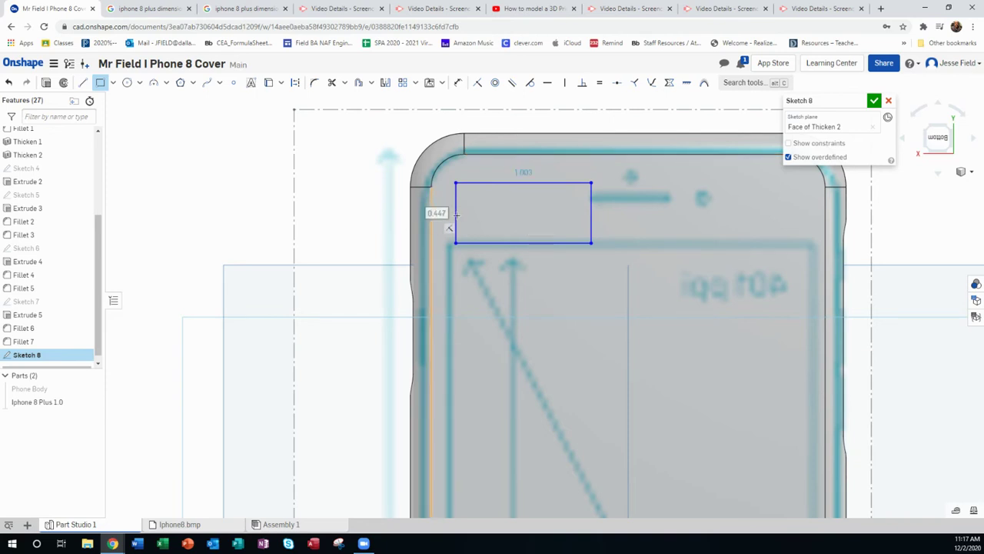
pyautogui.scroll(-2, 537, 209)
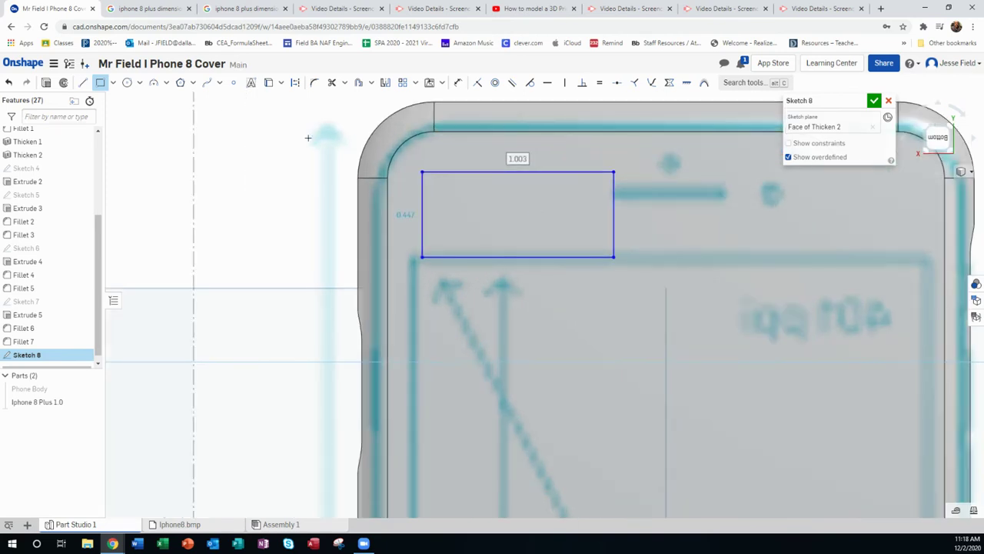
pyautogui.click(128, 84)
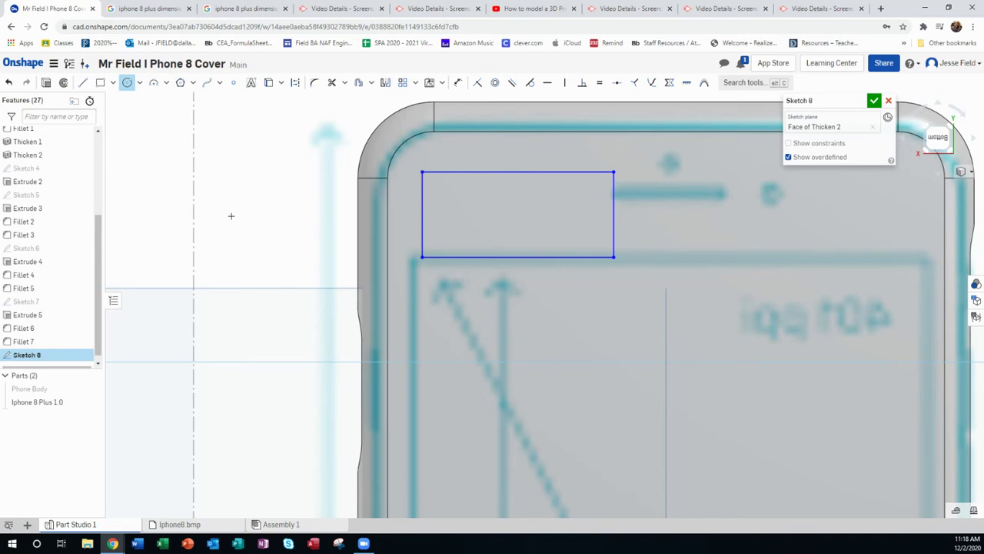
pyautogui.click(100, 83)
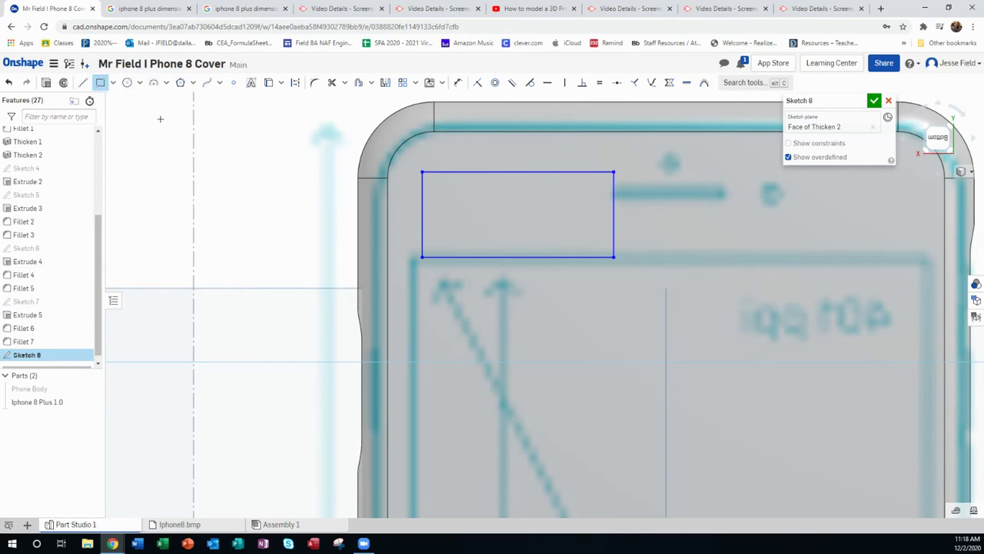
# - Dimension the rectangle's upper edge and set its width to 1 in
pyautogui.moveTo(540, 274)
pyautogui.mouseDown(button='right')
pyautogui.moveTo(508, 278)
pyautogui.moveTo(536, 272)
pyautogui.moveTo(518, 266)
pyautogui.moveTo(536, 273)
pyautogui.moveTo(527, 275)
pyautogui.mouseUp(button='right')
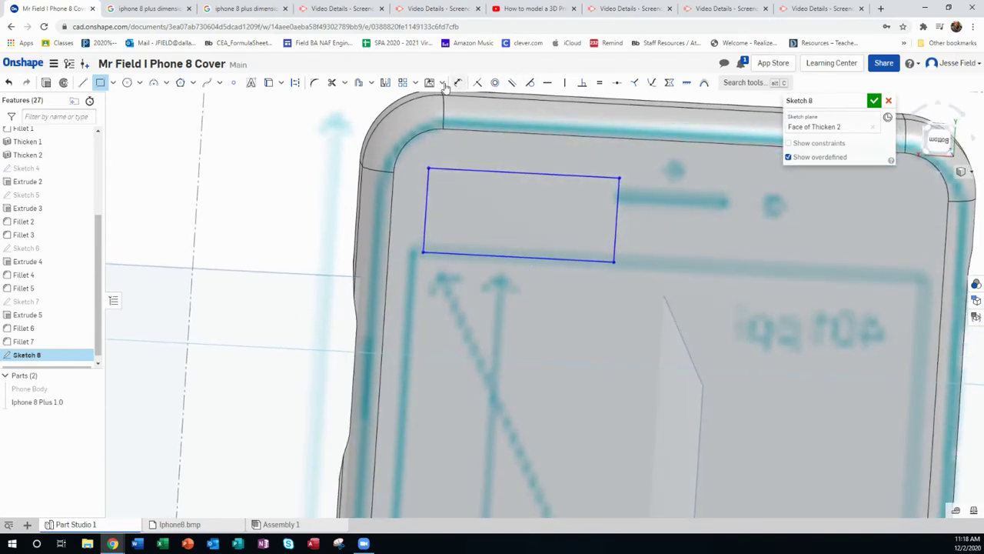
pyautogui.click(520, 172)
pyautogui.click(517, 148)
pyautogui.press('Return')
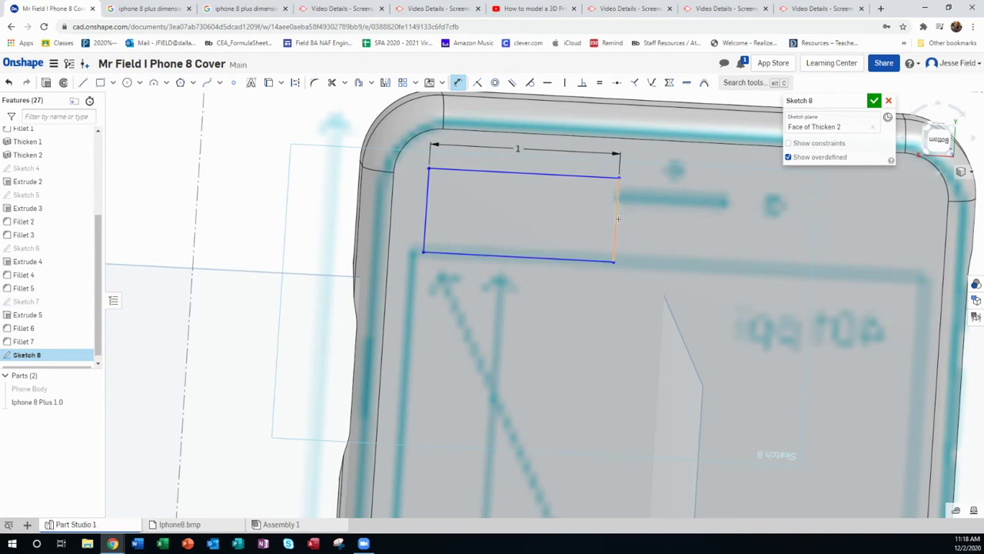
# - Dimension the rectangle's short side, set its height to 0.5 in, and finish the sketch
pyautogui.click(617, 219)
pyautogui.click(664, 222)
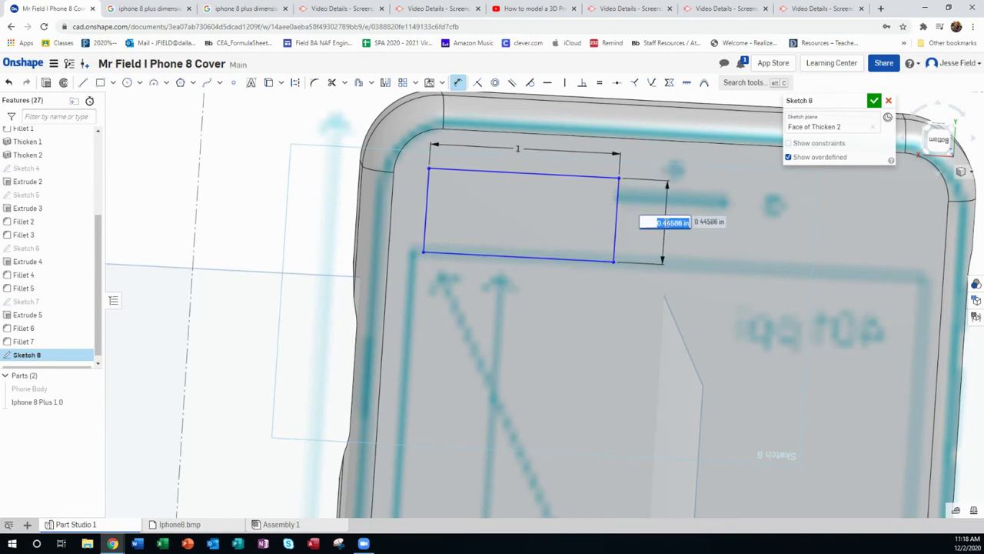
pyautogui.write('.5')
pyautogui.press('Return')
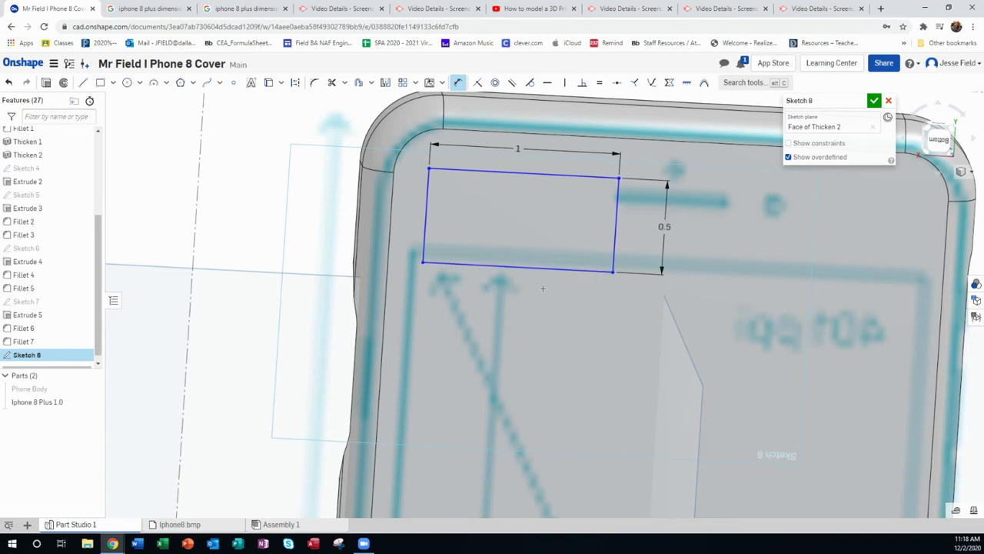
pyautogui.press('n')
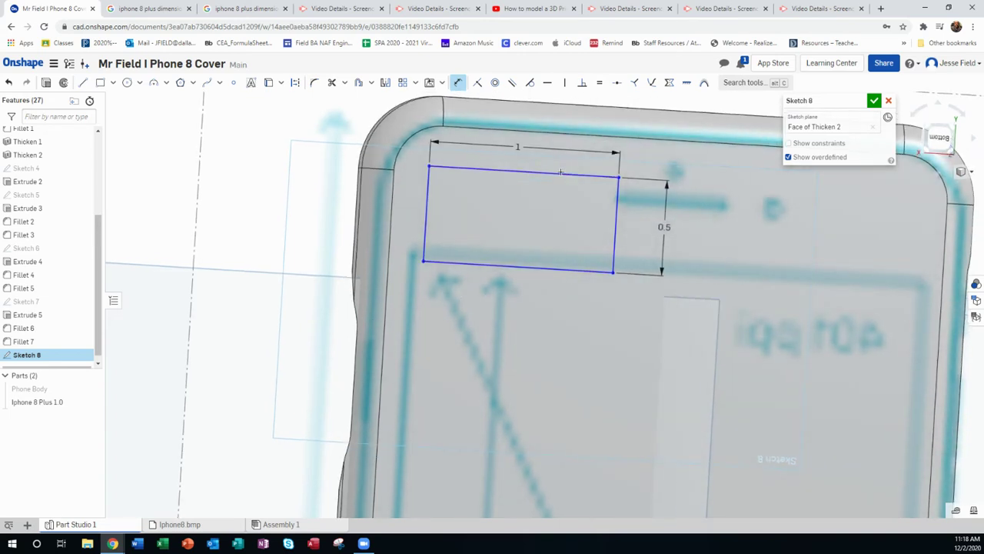
pyautogui.click(939, 137)
pyautogui.scroll(5, 572, 505)
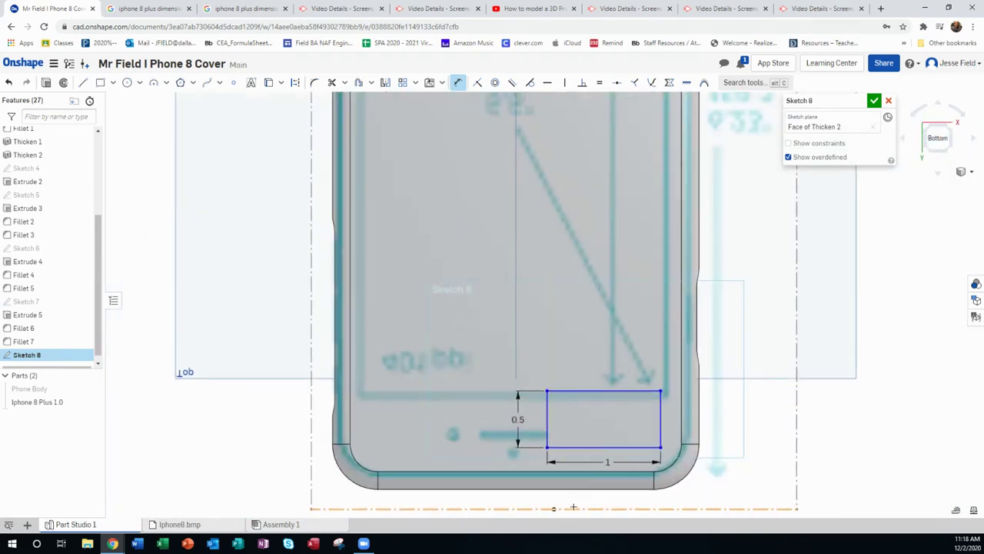
pyautogui.click(873, 101)
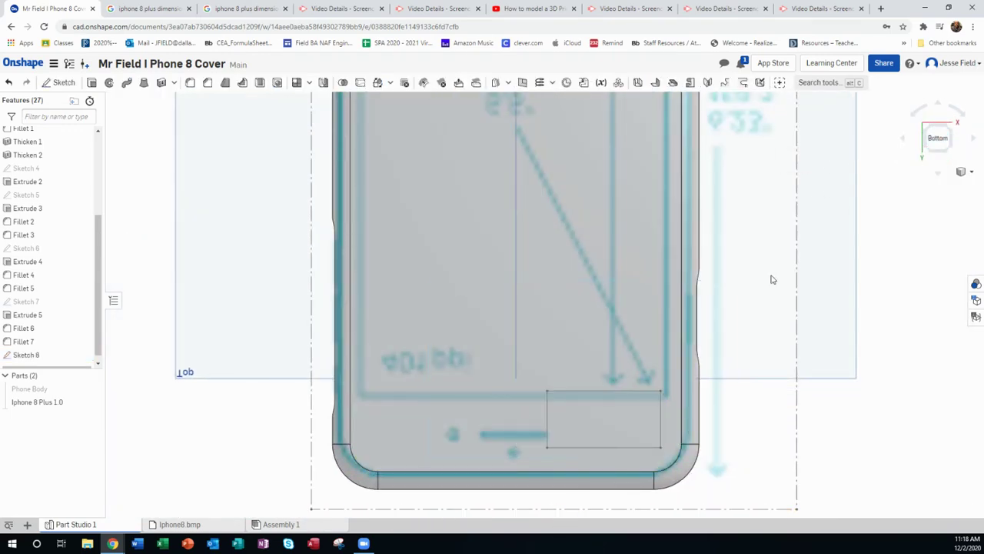
pyautogui.moveTo(608, 466)
pyautogui.mouseDown(button='right')
pyautogui.moveTo(597, 413)
pyautogui.moveTo(601, 420)
pyautogui.mouseUp(button='right')
pyautogui.click(603, 424)
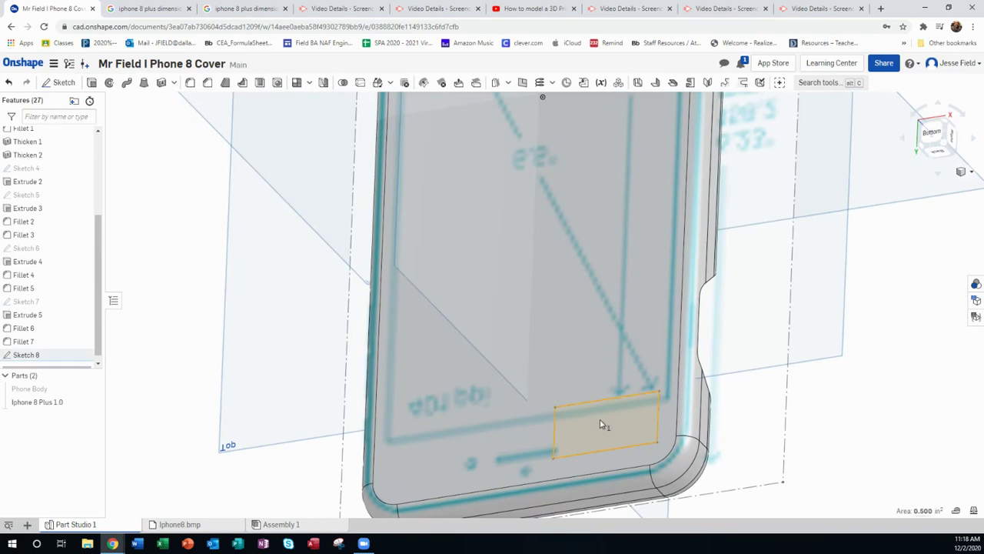
pyautogui.rightClick(602, 423)
pyautogui.click(646, 232)
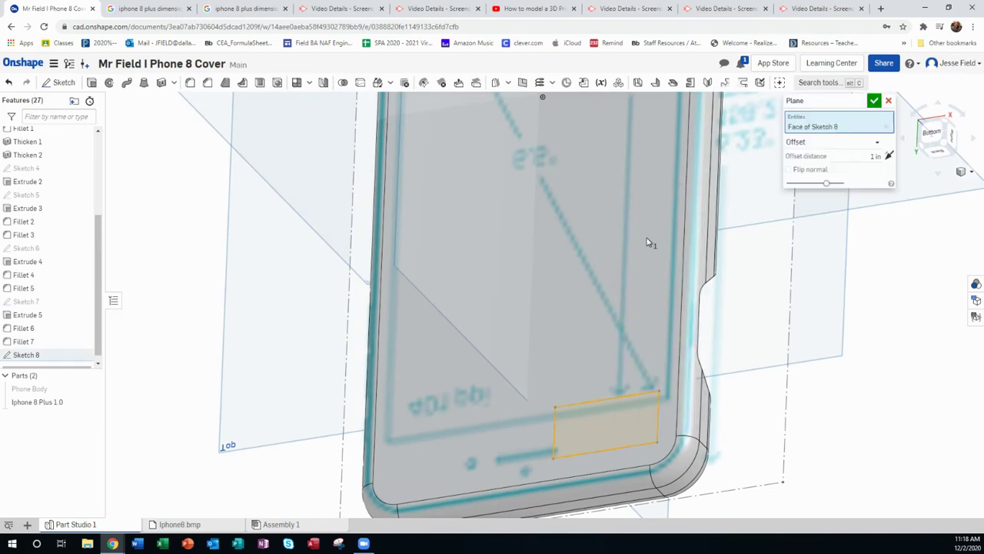
pyautogui.click(888, 103)
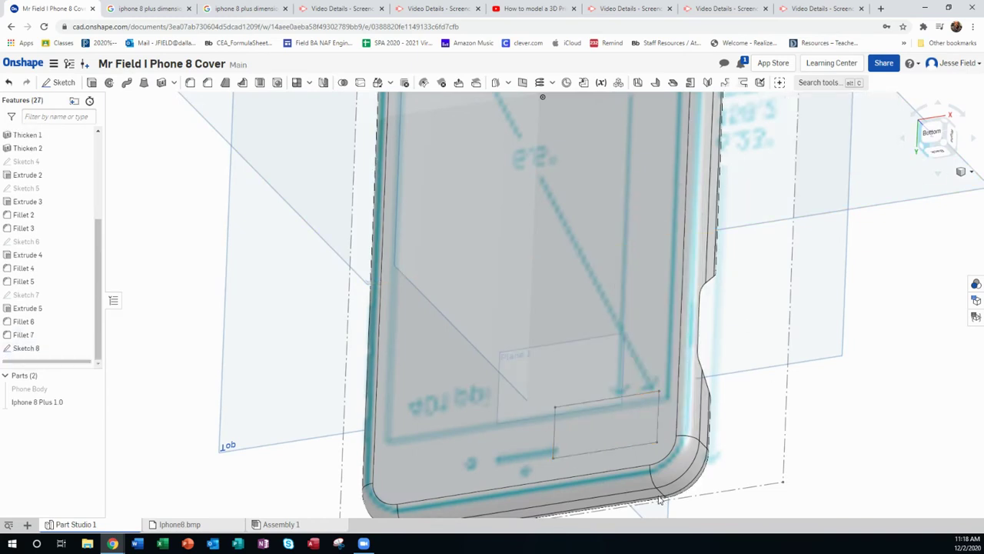
# - Cut the sketched rectangle through the case's back wall with a 0.2 in deep blind extrude that removes material
pyautogui.click(611, 428)
pyautogui.rightClick(612, 428)
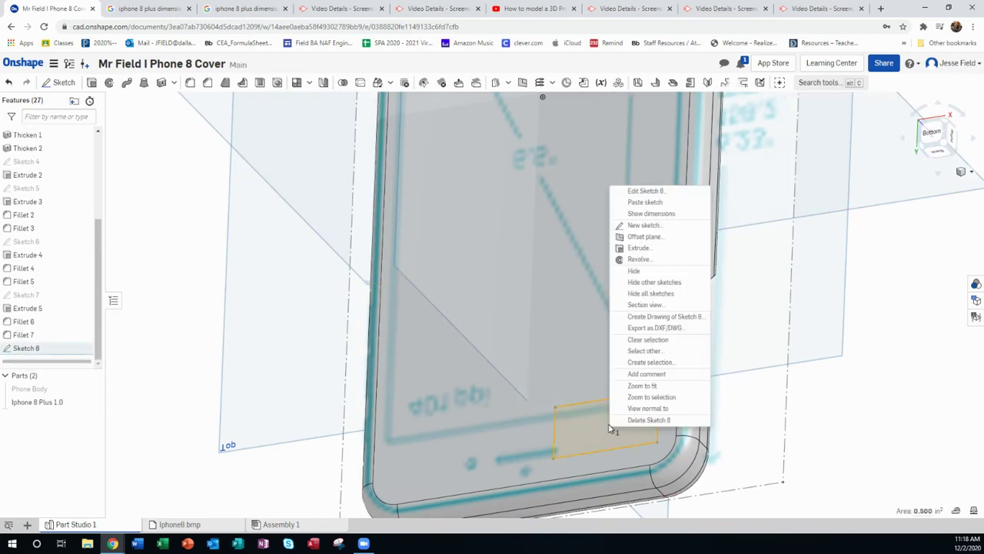
pyautogui.click(642, 247)
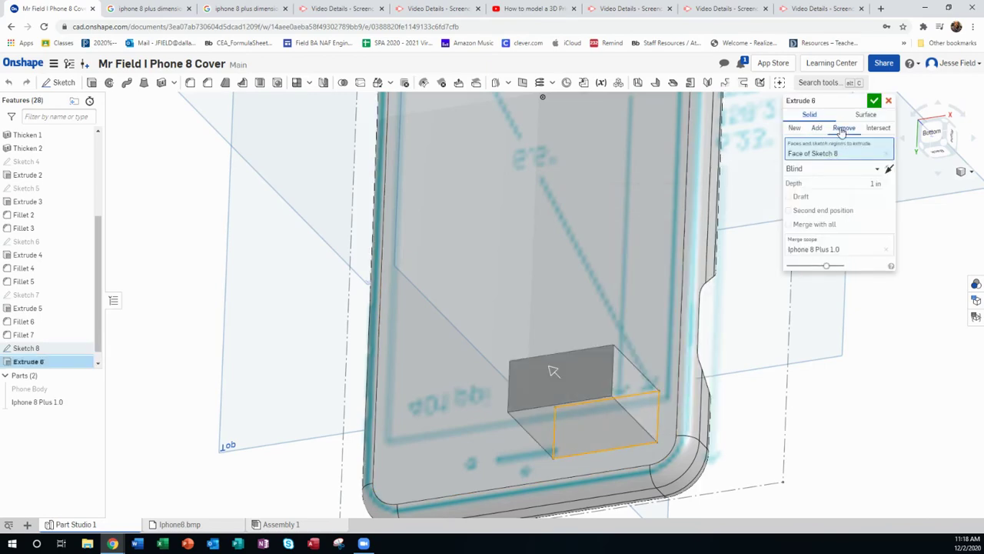
pyautogui.click(844, 128)
pyautogui.moveTo(660, 482); pyautogui.dragTo(592, 472, button='right')
pyautogui.scroll(-3, 591, 472)
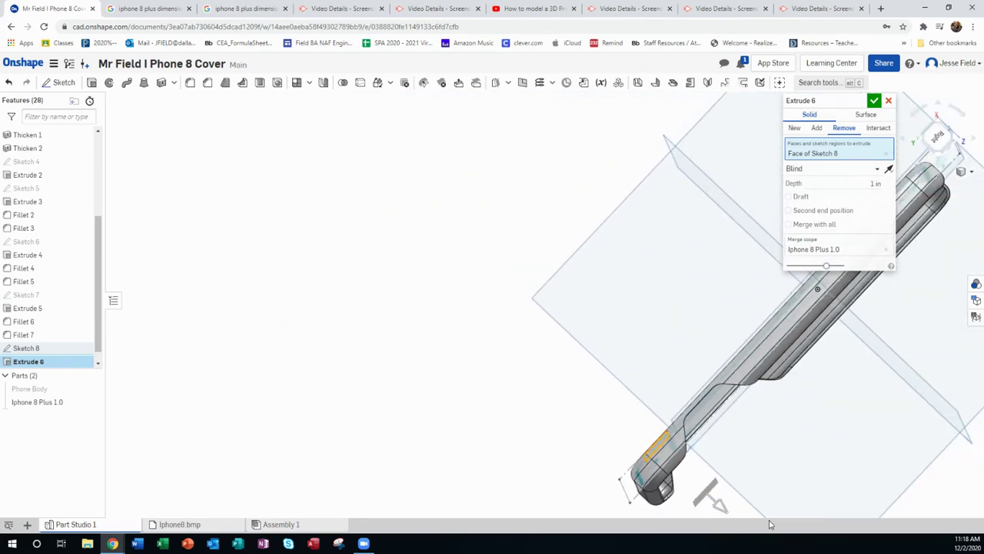
pyautogui.moveTo(715, 493); pyautogui.dragTo(684, 474)
pyautogui.scroll(8, 669, 477)
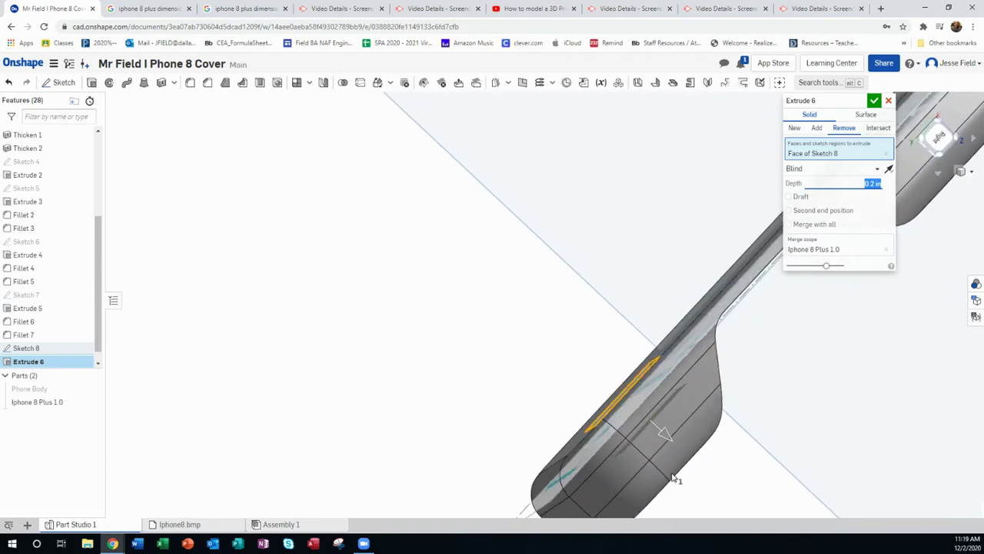
pyautogui.click(874, 100)
# - Start a 0.2 in fillet on the two corner edges of the back opening nearest the middle of the case
pyautogui.scroll(3, 461, 216)
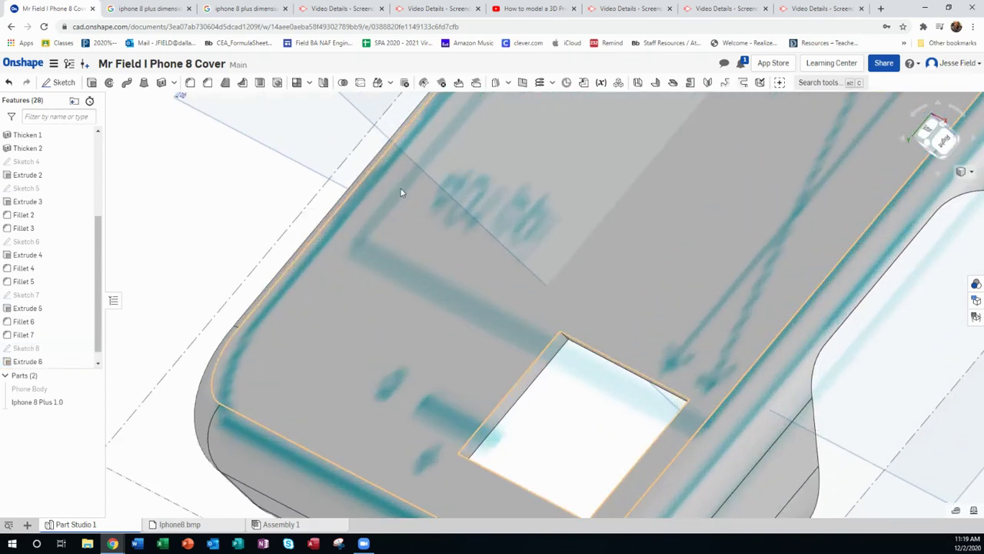
pyautogui.click(190, 82)
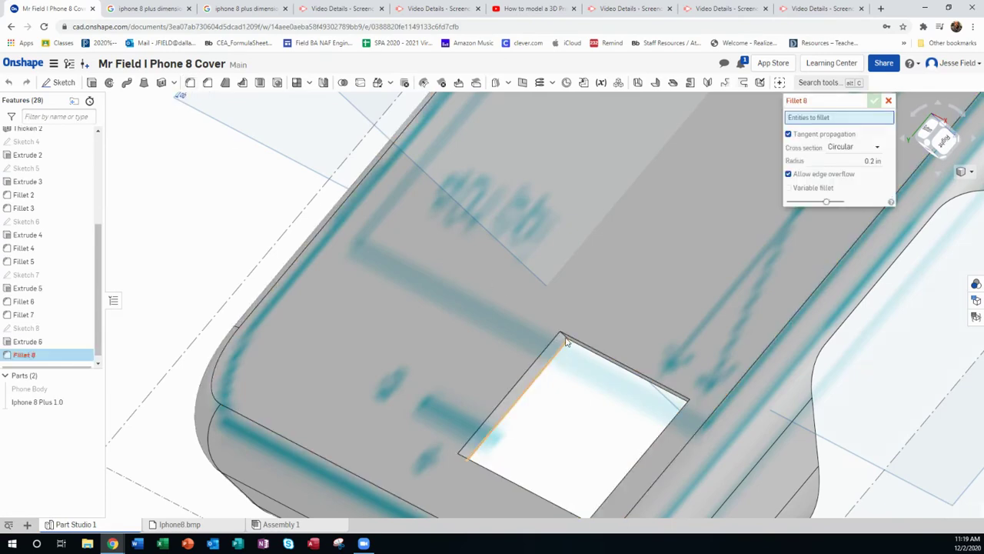
pyautogui.click(568, 341)
pyautogui.scroll(4, 600, 381)
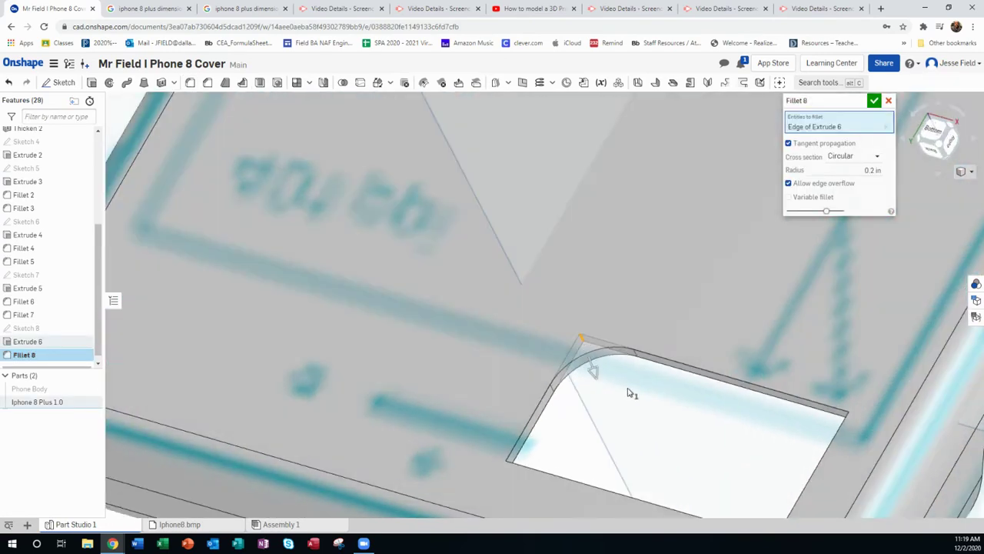
pyautogui.scroll(4, 865, 418)
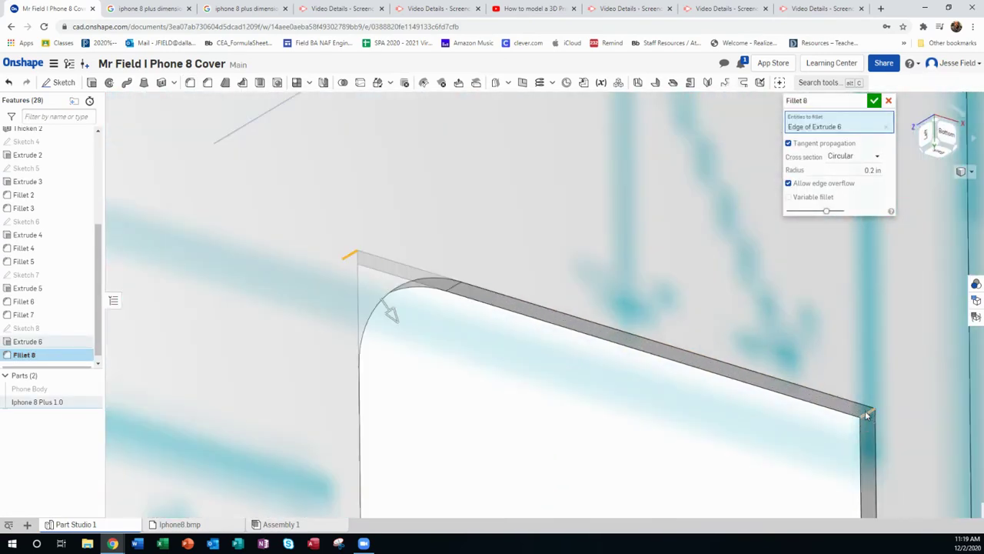
pyautogui.click(865, 416)
pyautogui.scroll(-5, 725, 385)
pyautogui.scroll(4, 718, 422)
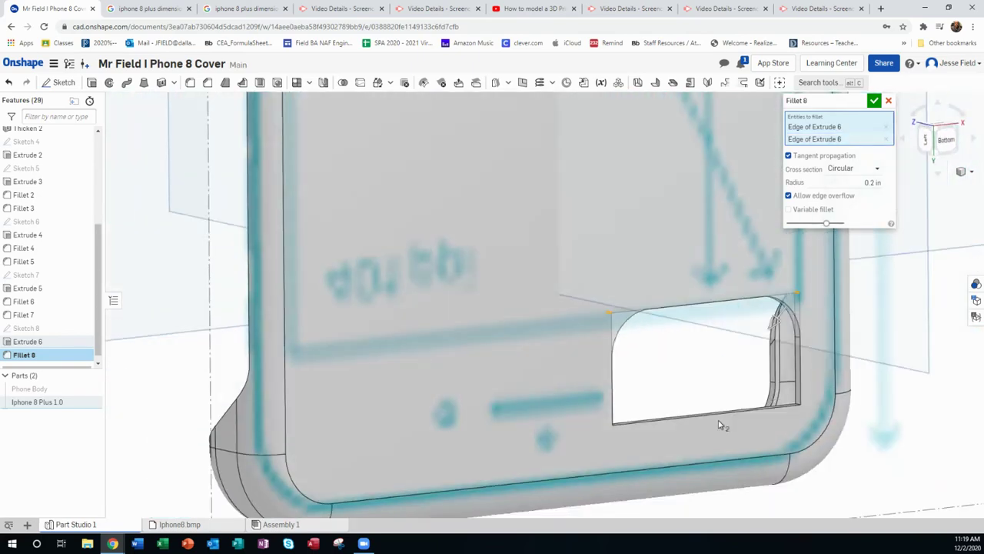
# - Add the opening's two remaining corner edges, nearest the case's end, to the 0.2 in fillet and accept it
pyautogui.scroll(4, 784, 382)
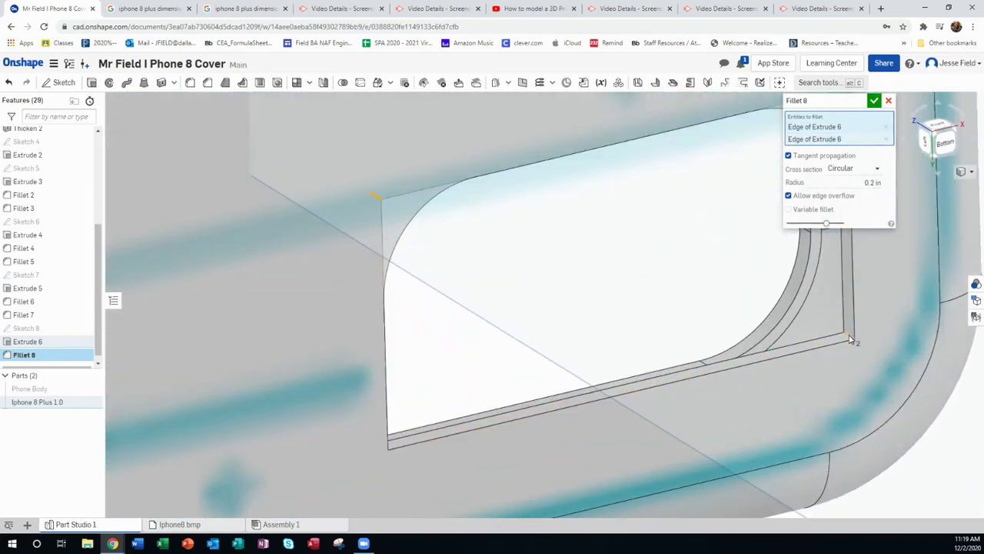
pyautogui.click(851, 339)
pyautogui.scroll(-5, 661, 368)
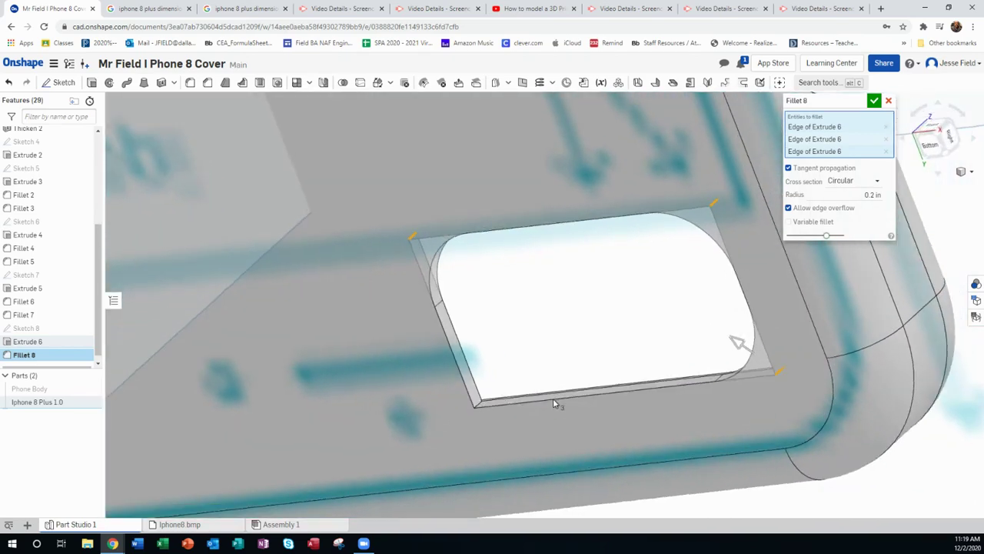
pyautogui.scroll(5, 470, 407)
pyautogui.click(493, 382)
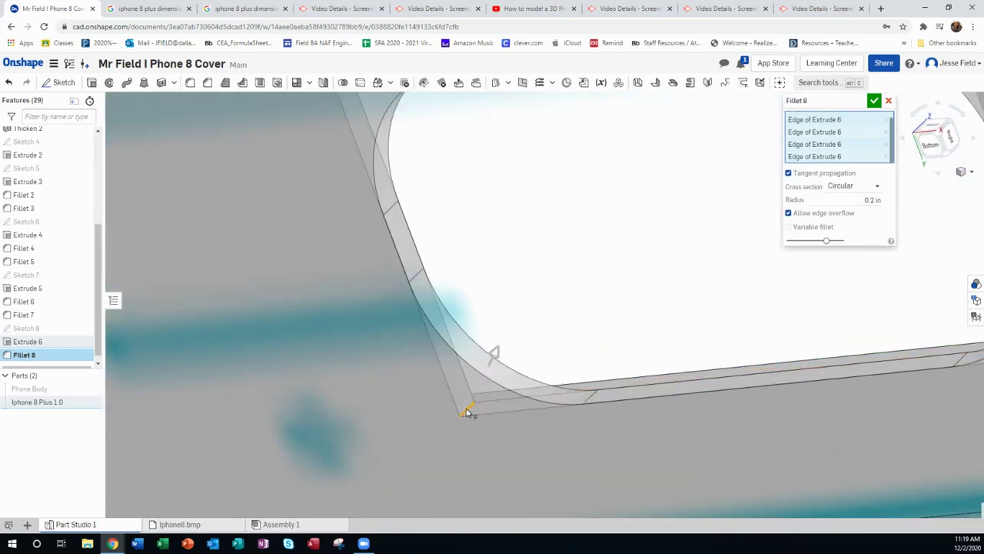
pyautogui.scroll(-5, 493, 382)
pyautogui.press('Return')
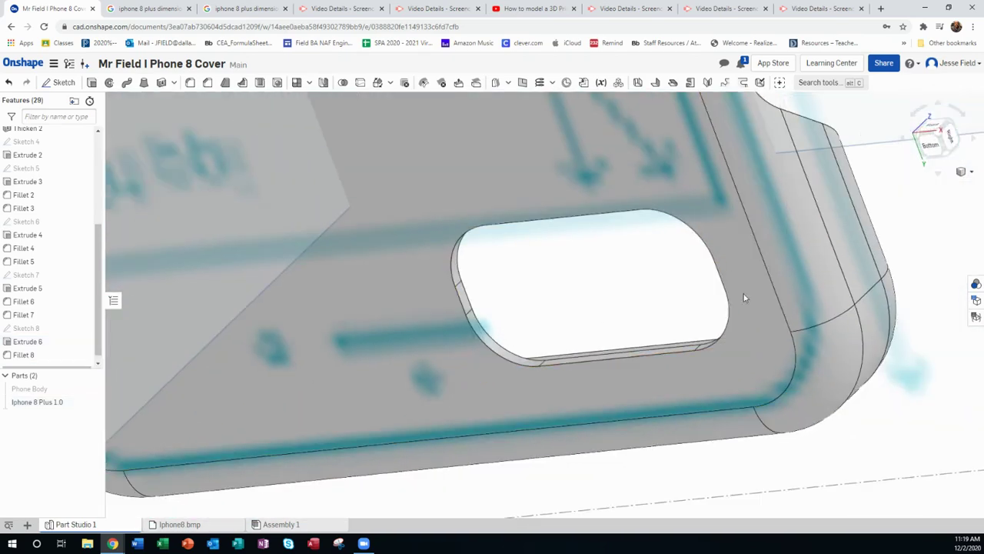
# - Export the Iphone 8 Plus 1.0 part as a binary STL download in millimeters with fine resolution
pyautogui.scroll(-8, 691, 378)
pyautogui.moveTo(646, 325); pyautogui.dragTo(677, 380, button='right')
pyautogui.scroll(3, 723, 277)
pyautogui.moveTo(715, 352); pyautogui.dragTo(611, 361, button='right')
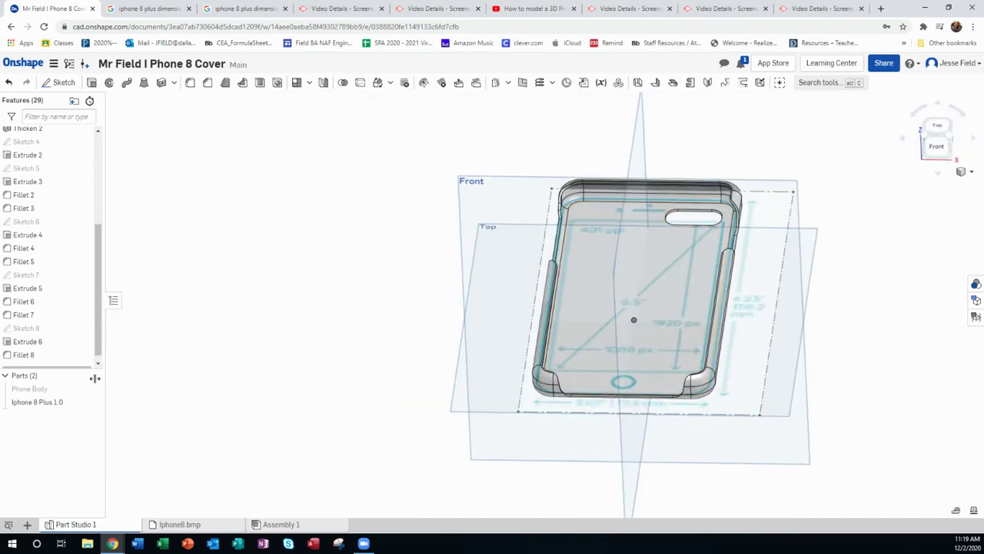
pyautogui.click(36, 403)
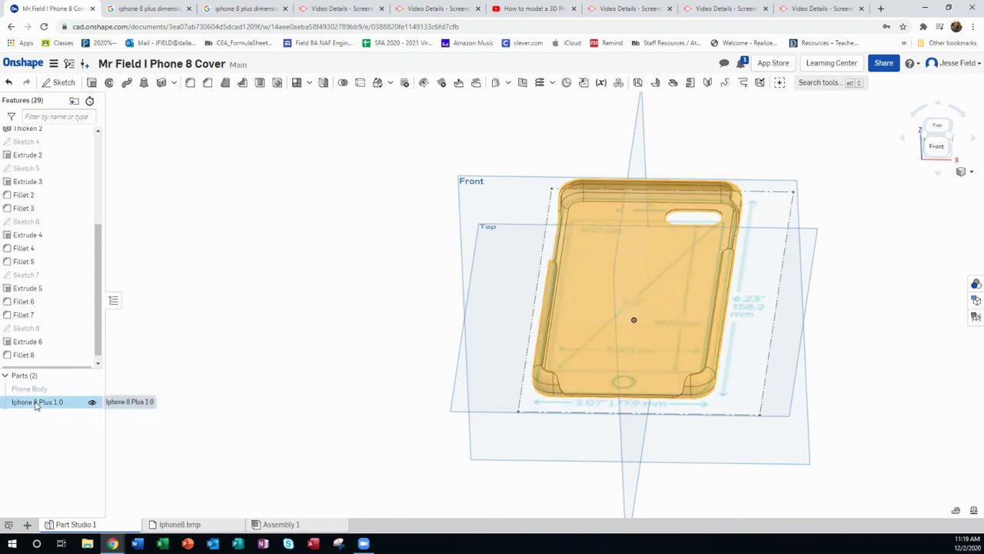
pyautogui.rightClick(35, 405)
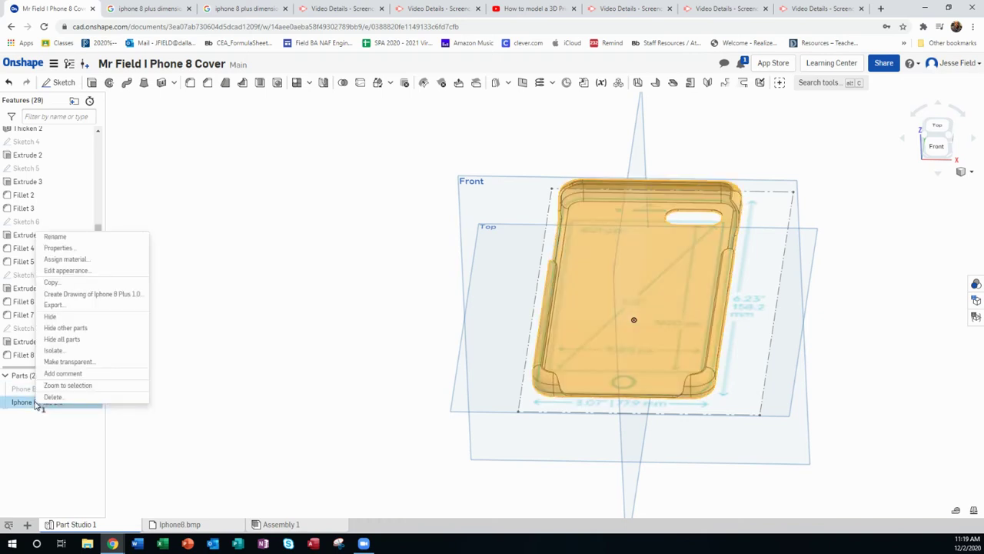
pyautogui.click(76, 306)
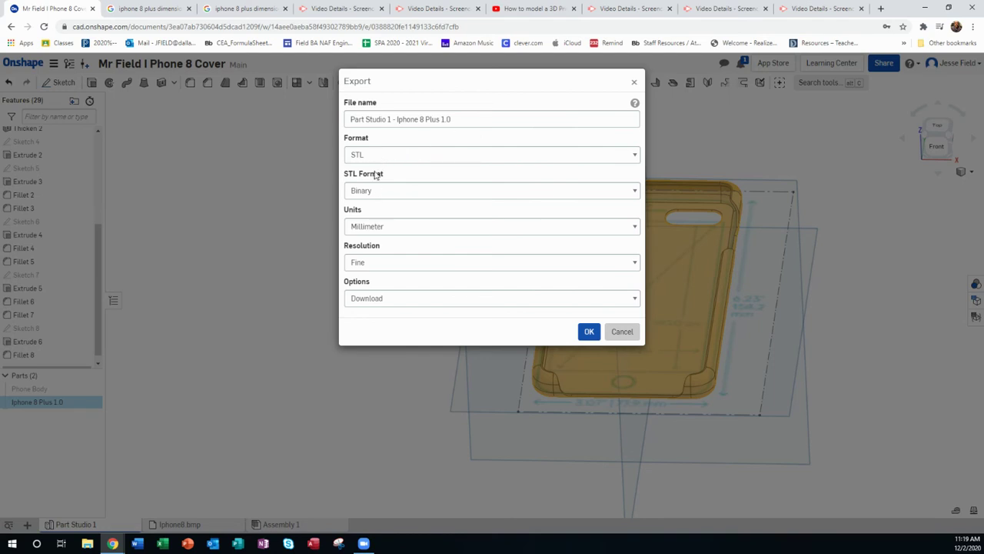
pyautogui.click(376, 192)
pyautogui.click(376, 191)
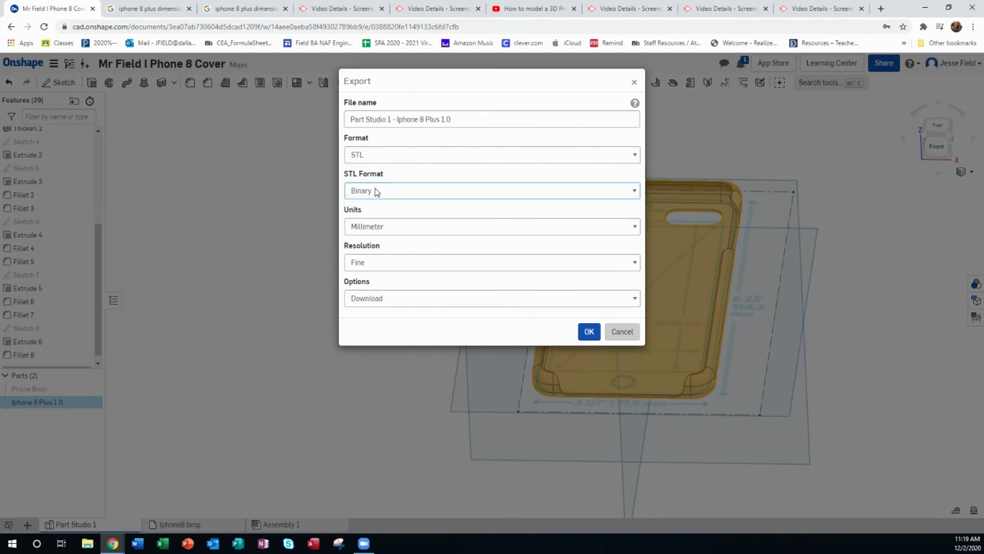
pyautogui.click(379, 265)
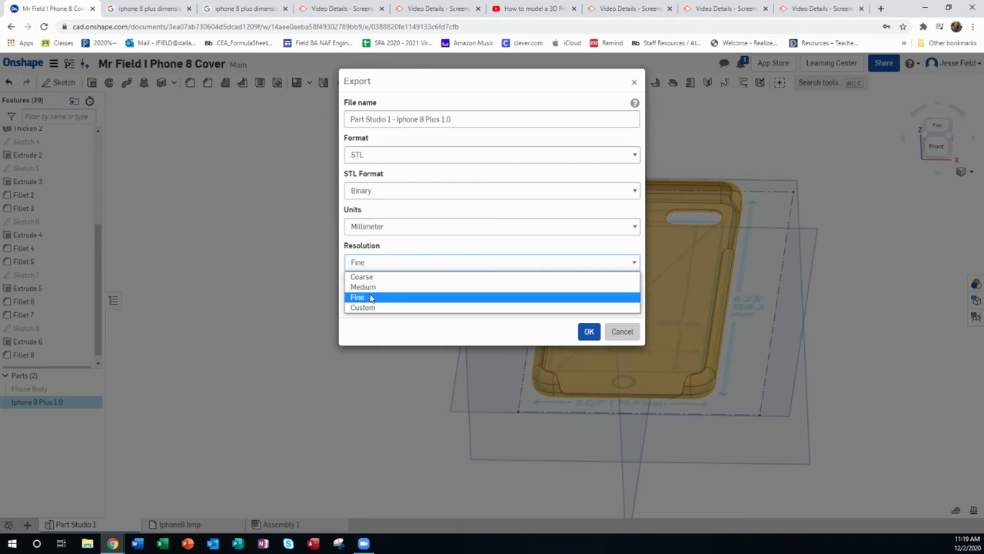
pyautogui.click(369, 297)
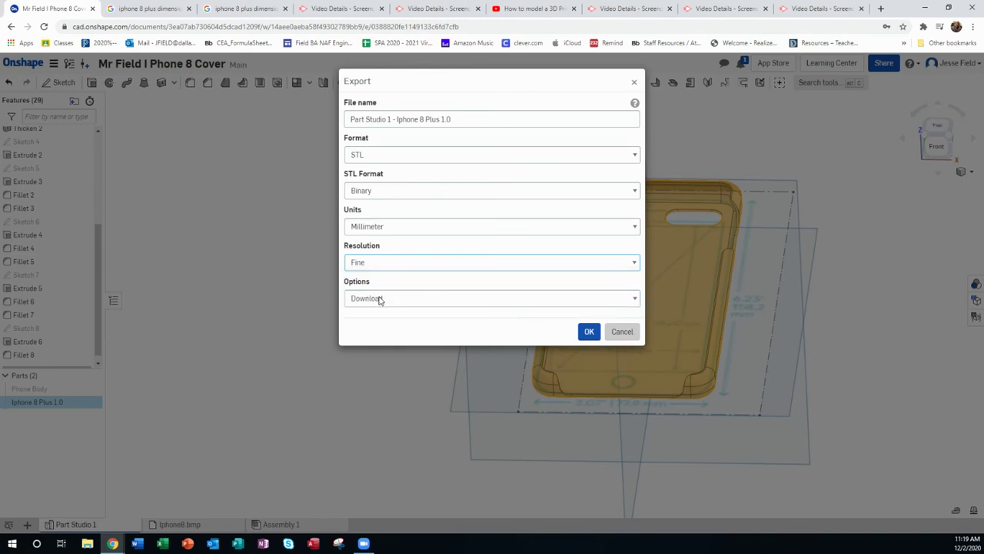
pyautogui.click(590, 333)
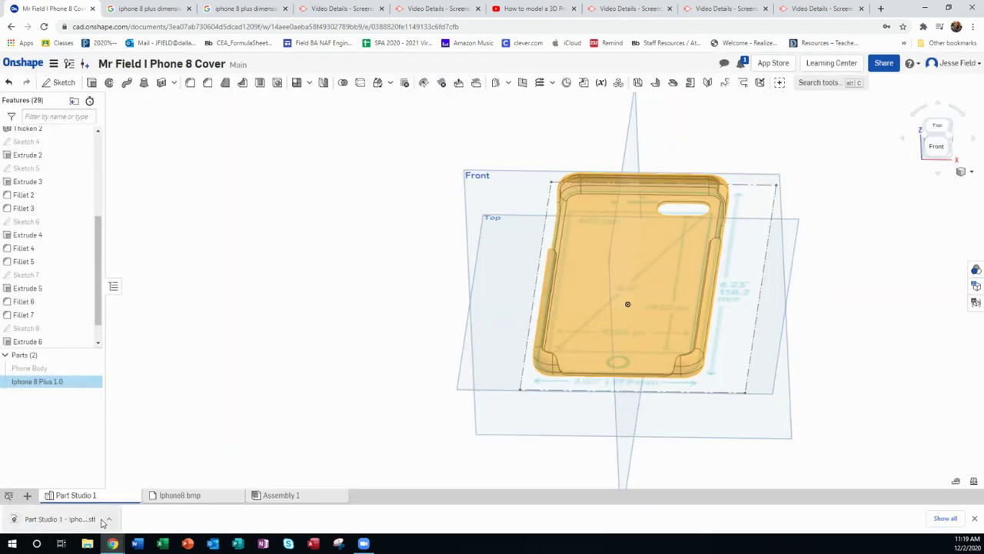
# - View the actions available for the downloaded STL file and examine the finished case from the front and both sides
pyautogui.click(112, 520)
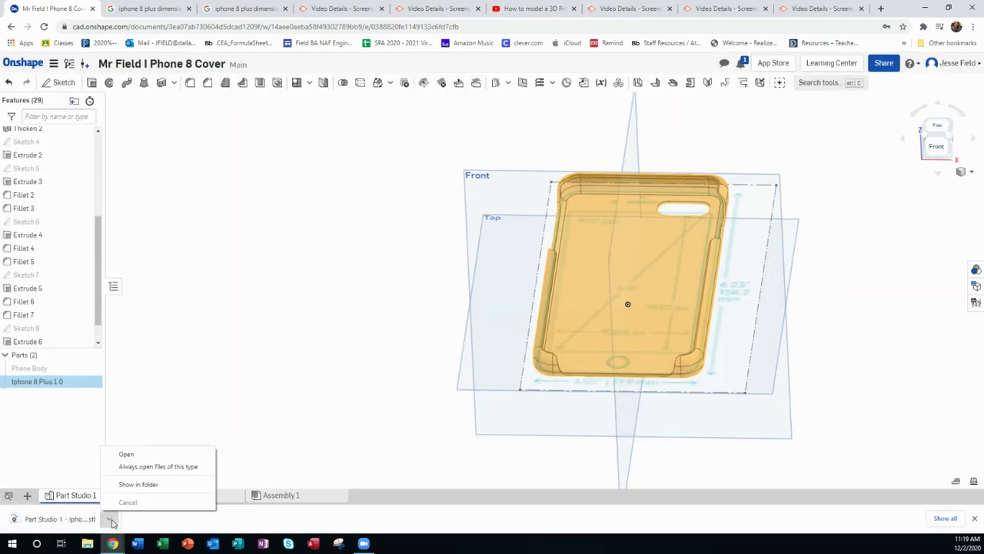
pyautogui.click(282, 530)
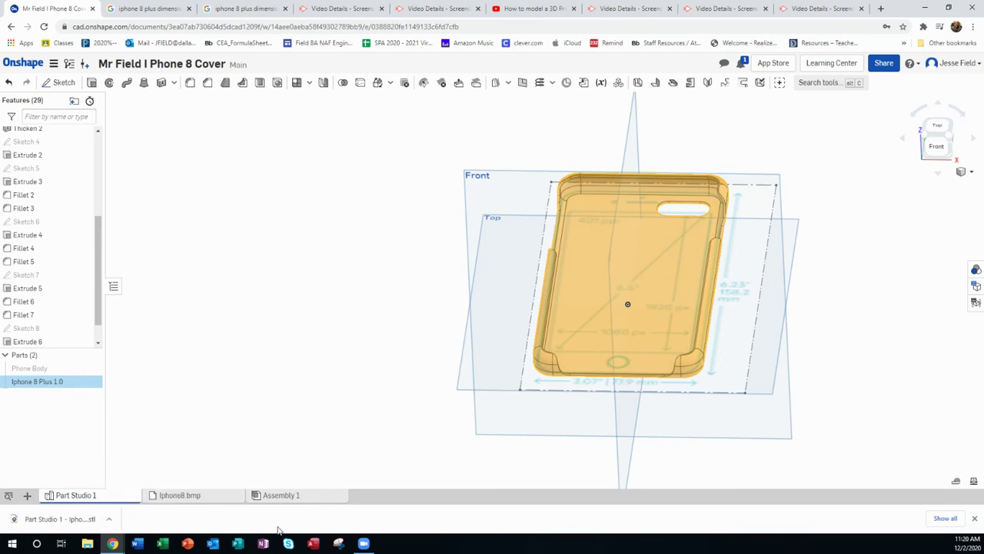
pyautogui.scroll(-1, 283, 426)
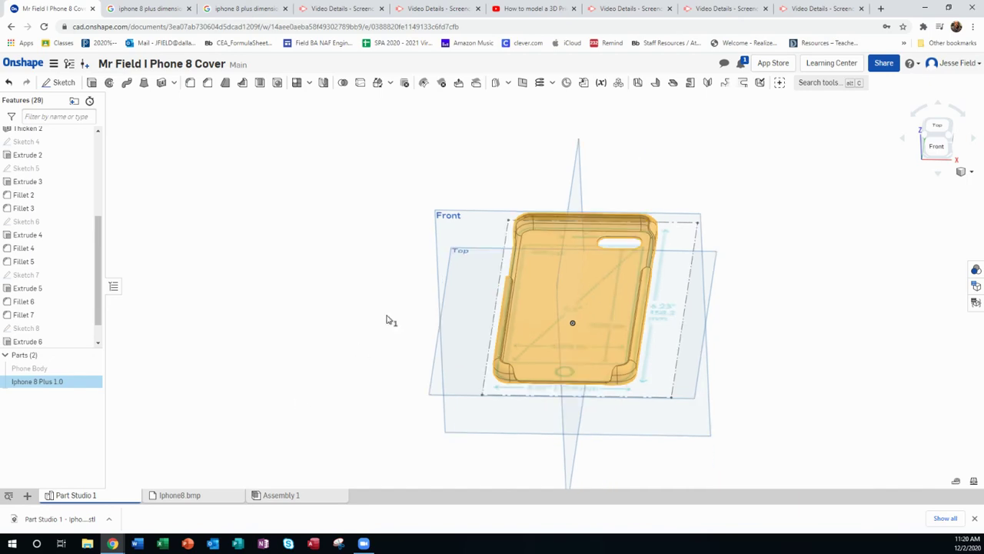
pyautogui.scroll(3, 589, 272)
pyautogui.moveTo(574, 377); pyautogui.dragTo(551, 366, button='right')
pyautogui.scroll(2, 722, 396)
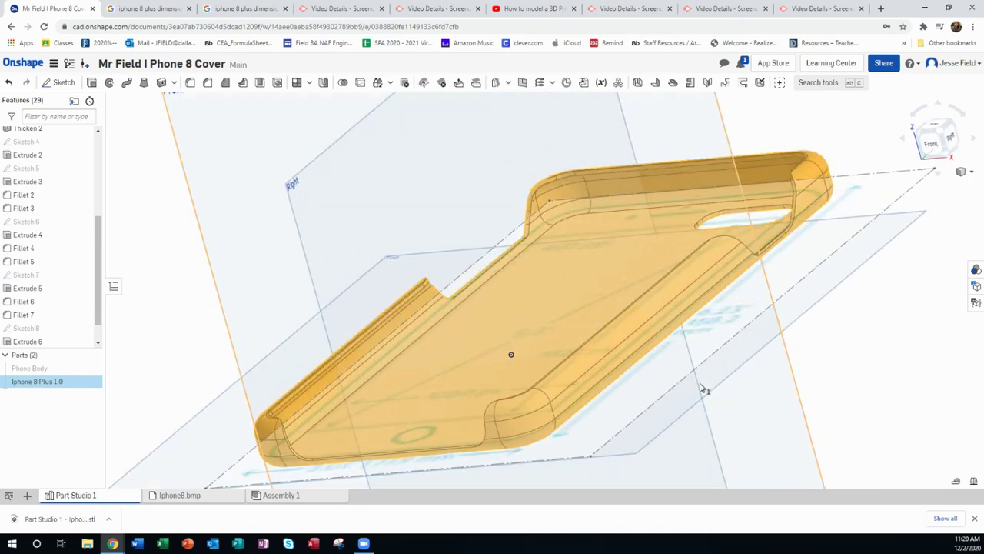
pyautogui.scroll(2, 680, 373)
pyautogui.moveTo(684, 368); pyautogui.dragTo(723, 369, button='right')
pyautogui.scroll(-1, 723, 370)
pyautogui.scroll(1, 743, 362)
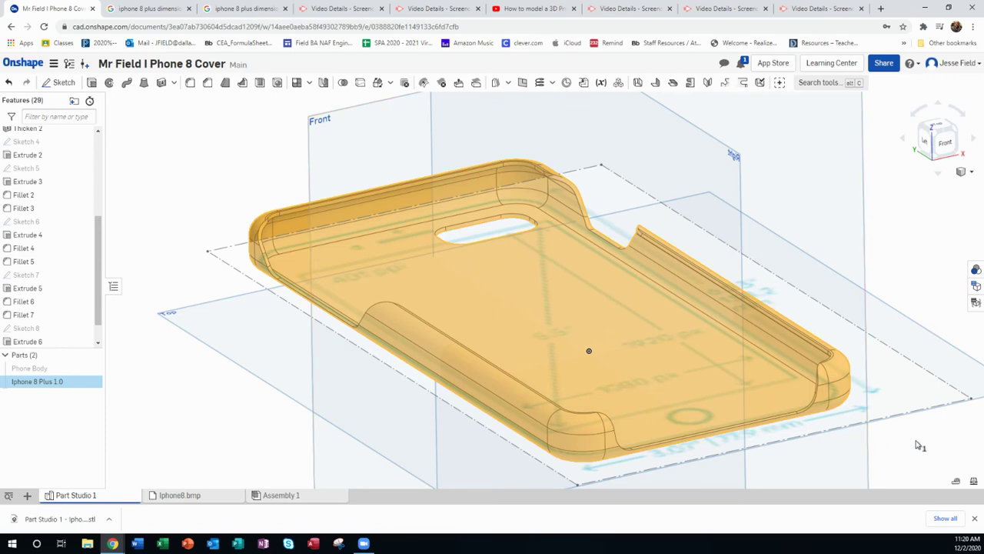
pyautogui.moveTo(755, 412)
pyautogui.mouseDown(button='right')
pyautogui.moveTo(763, 399)
pyautogui.moveTo(762, 408)
pyautogui.mouseUp(button='right')
pyautogui.scroll(-3, 541, 461)
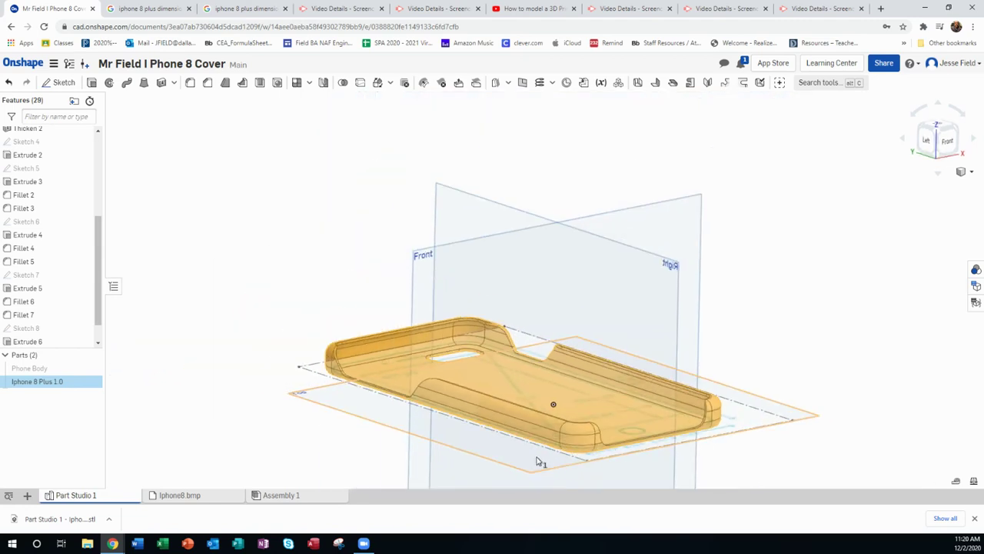
pyautogui.scroll(5, 492, 479)
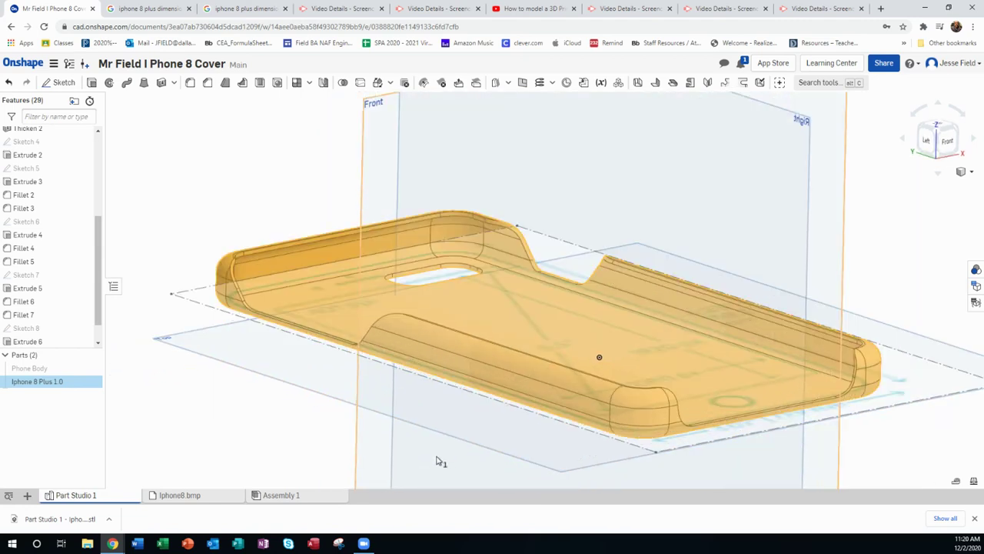